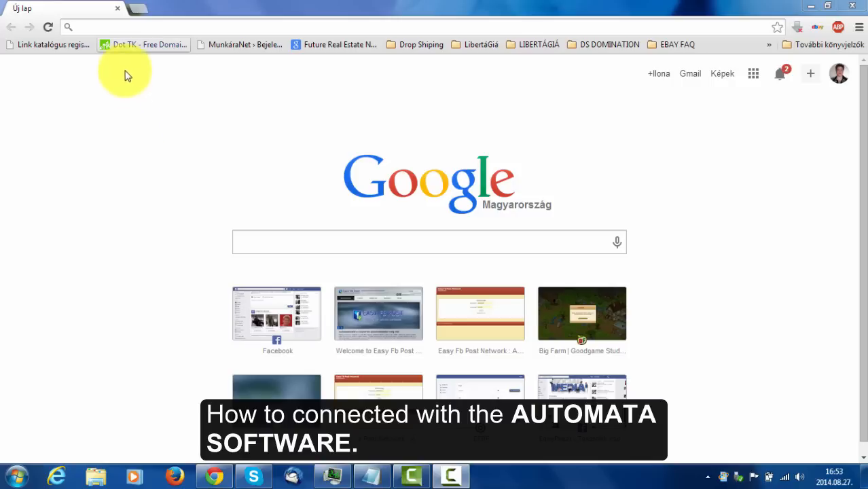
Go to transfer.easyfbpost.com in Chrome.
left_click(132, 29)
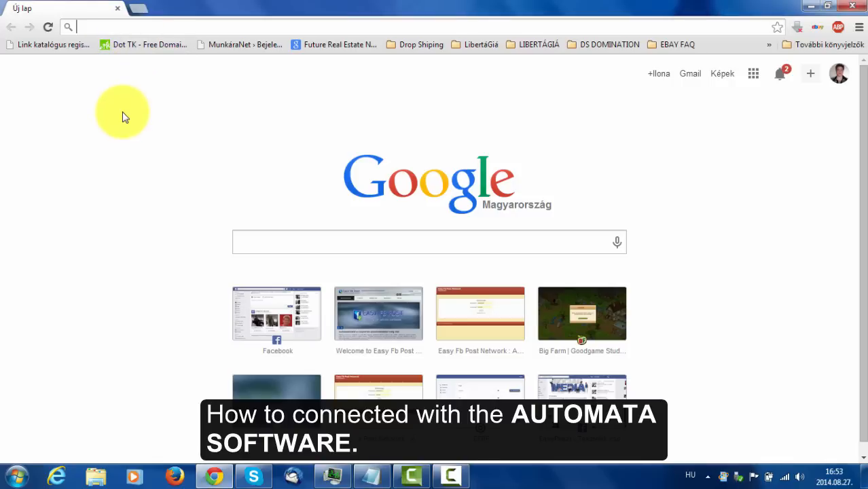
type("t")
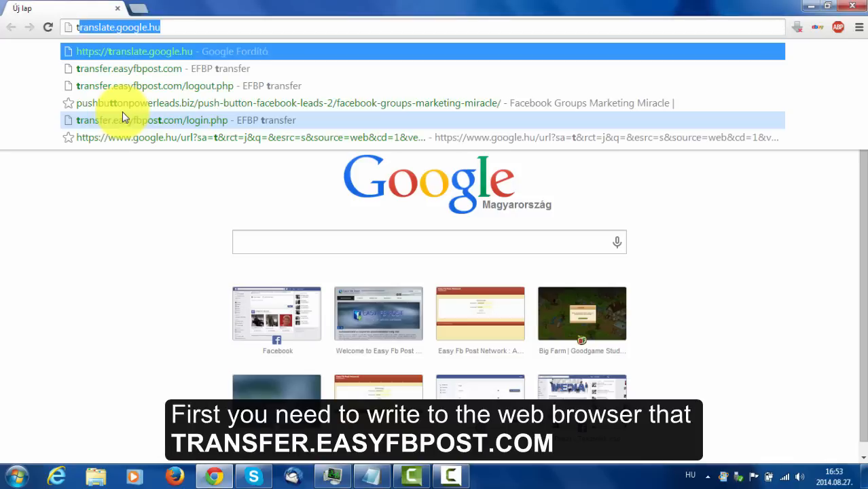
type("ransfer")
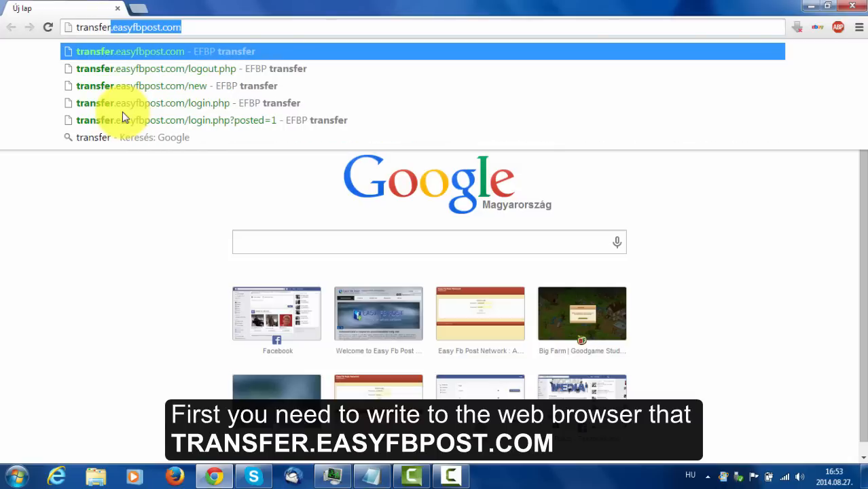
type(".e")
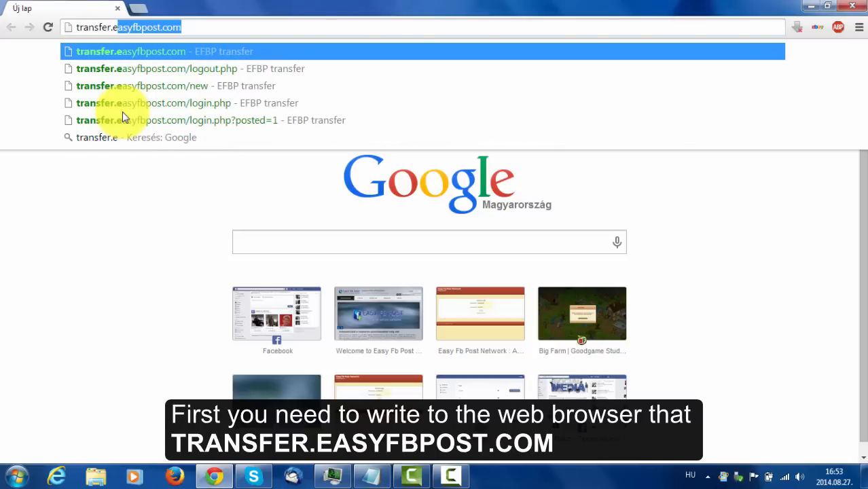
type("asy")
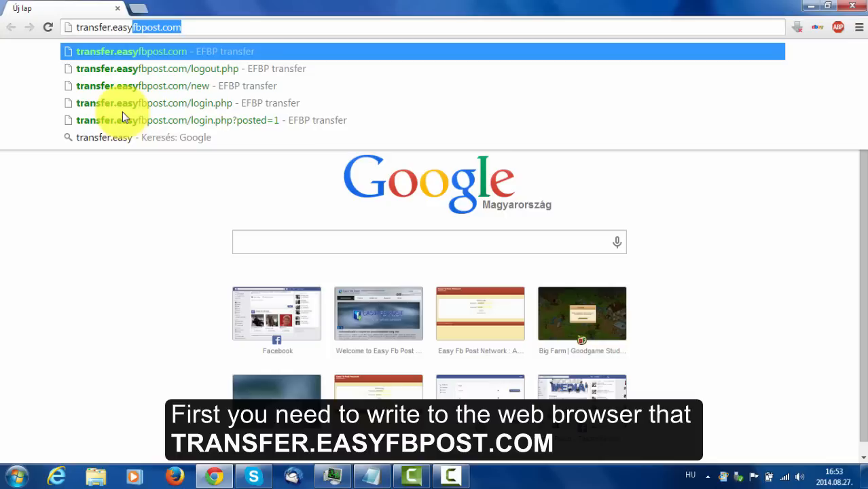
type("fbpost")
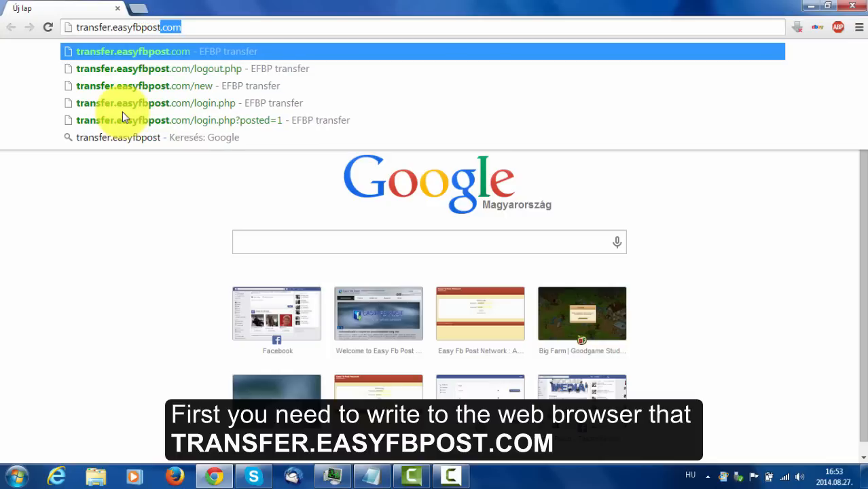
type(".com")
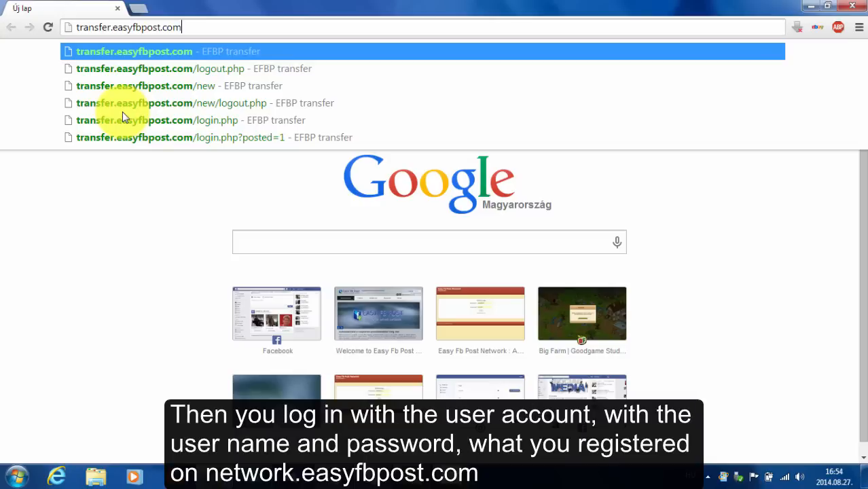
key("Return")
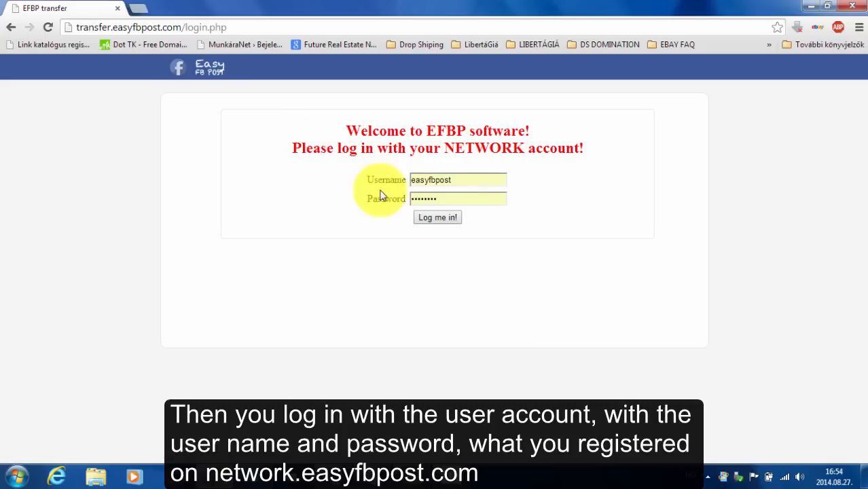
Replace the autofilled login with the network account's username and password, then log in.
left_click_drag(459, 180, 401, 182)
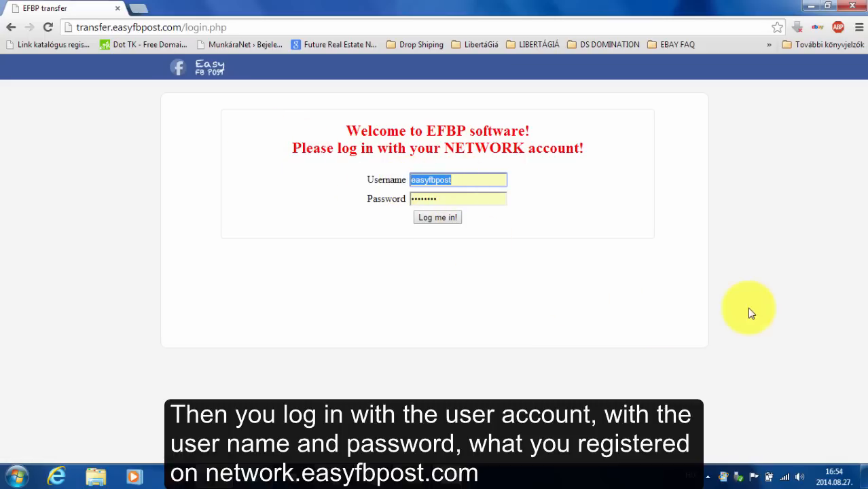
key("Delete")
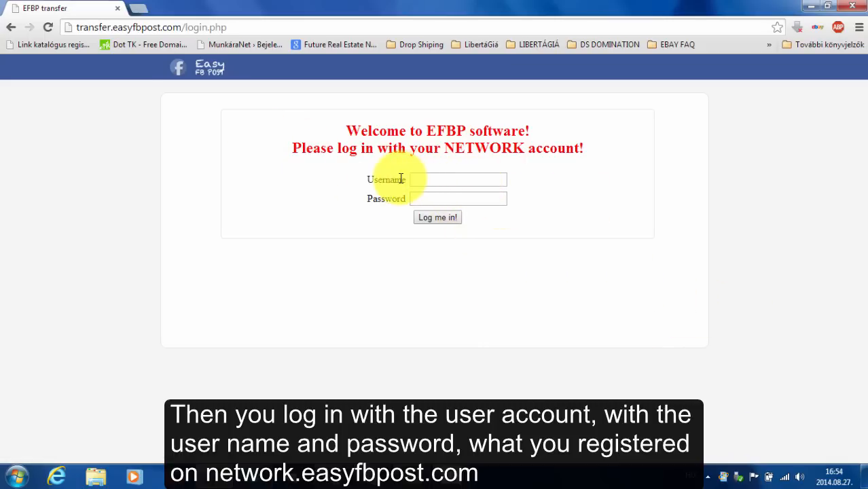
left_click(439, 181)
type("tesztelek")
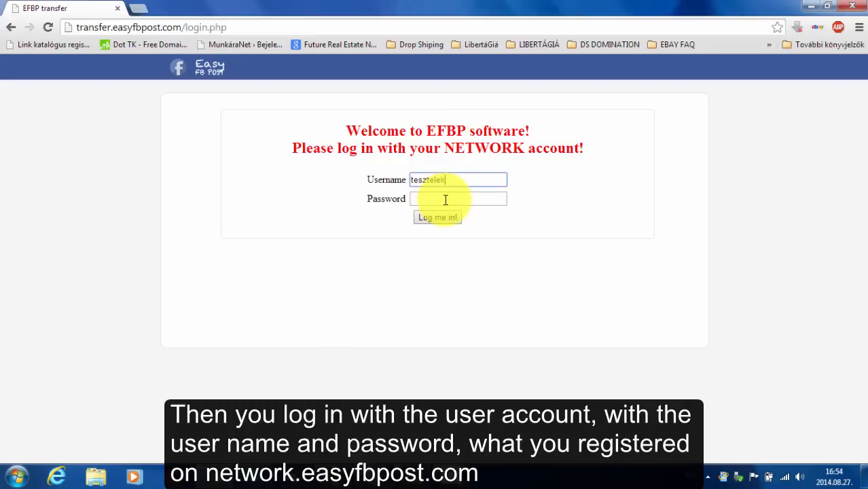
left_click(447, 201)
type("••••••")
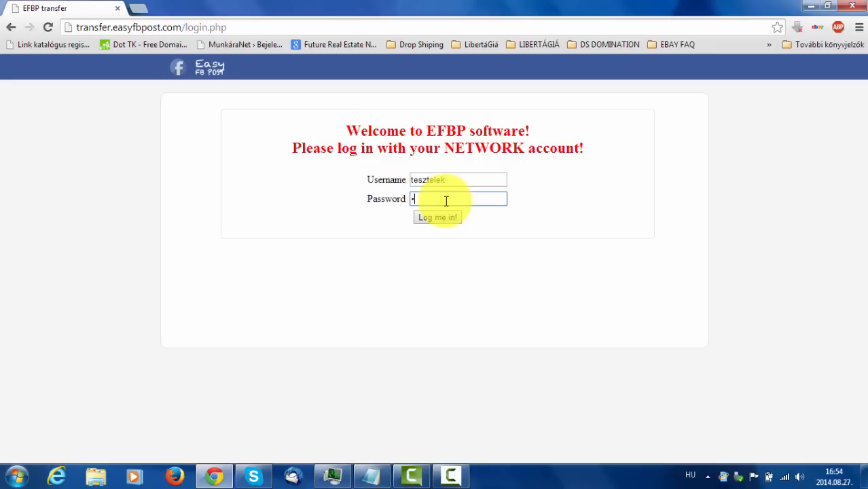
type("••")
left_click(442, 218)
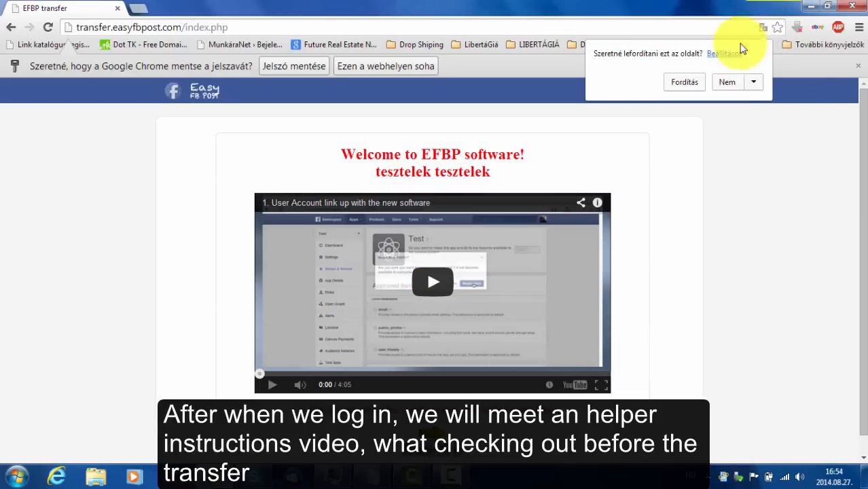
Decline the page translation and continue past the welcome video step.
left_click(728, 82)
scroll(723, 294, "down", 1)
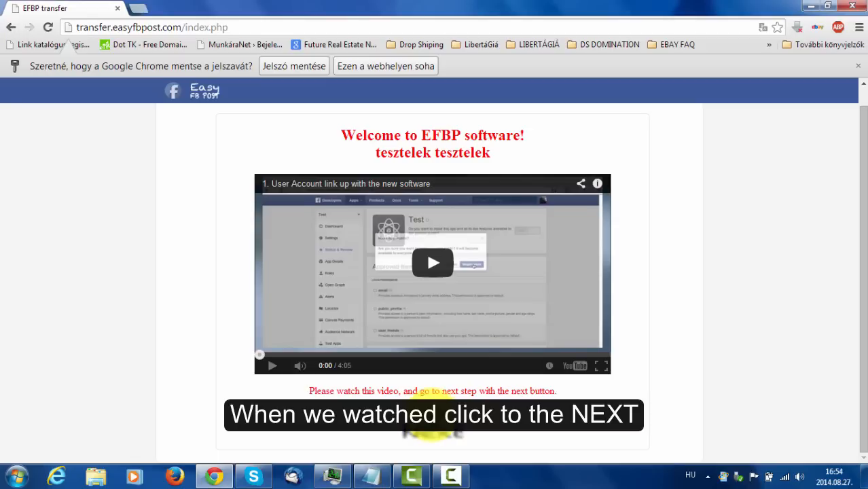
left_click(432, 426)
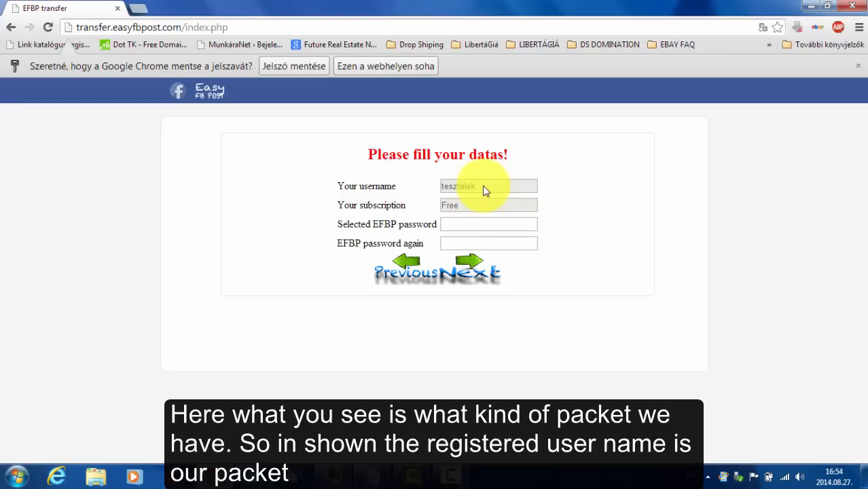
Enter the new EFBP password in both password fields and submit them.
left_click(472, 224)
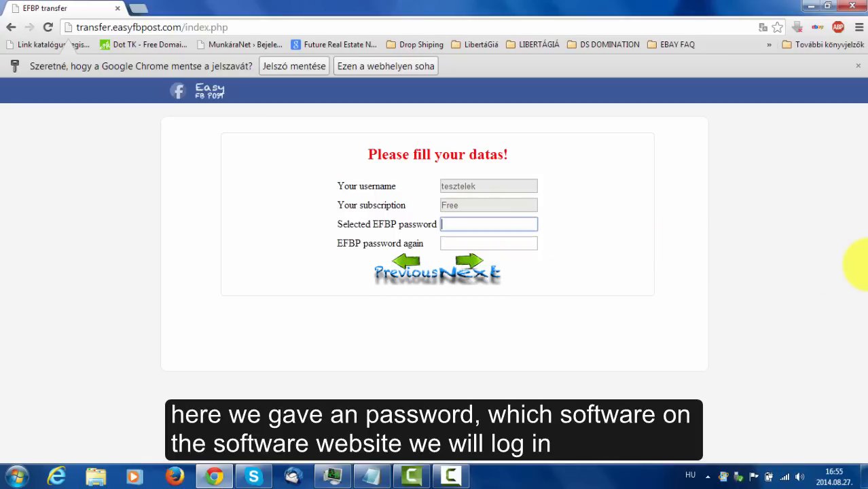
type("abcdef")
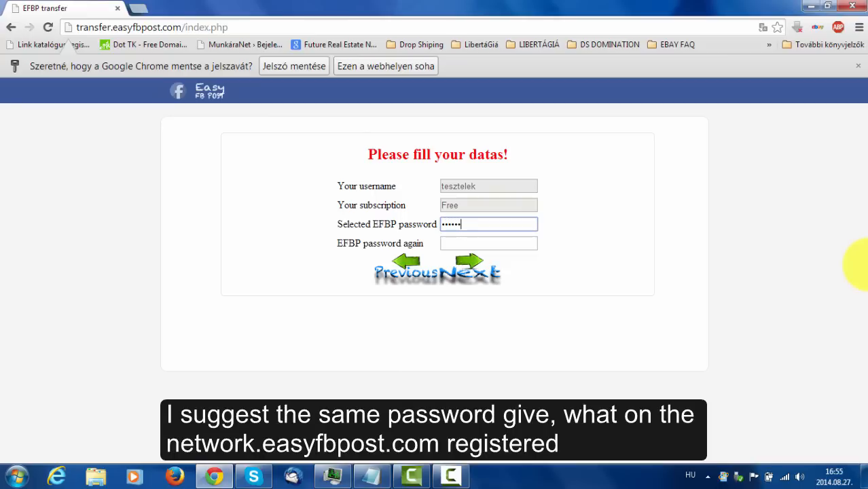
type("gh")
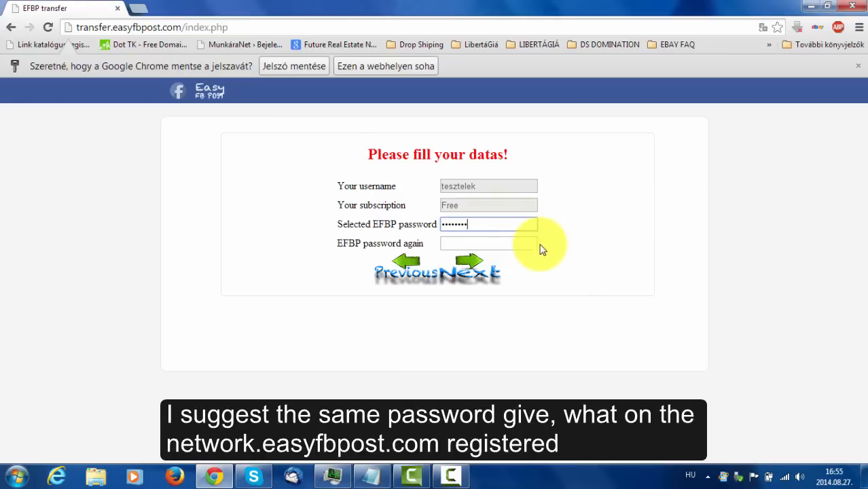
left_click(516, 242)
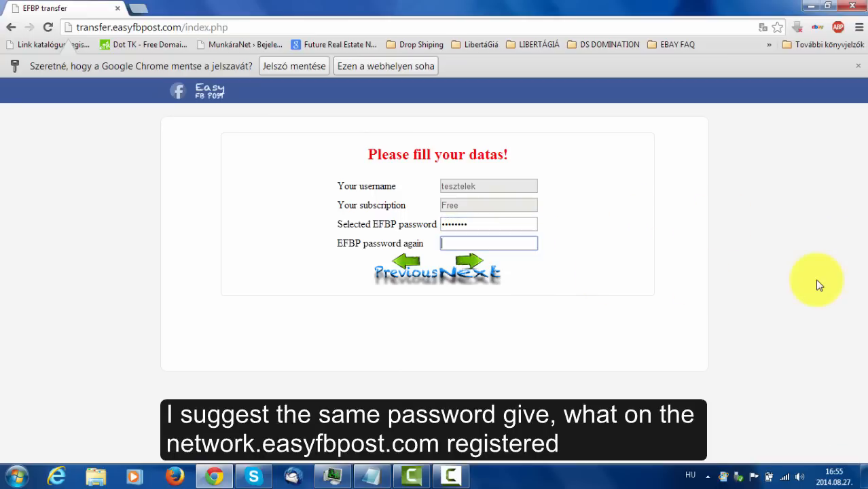
type("abcdefgh")
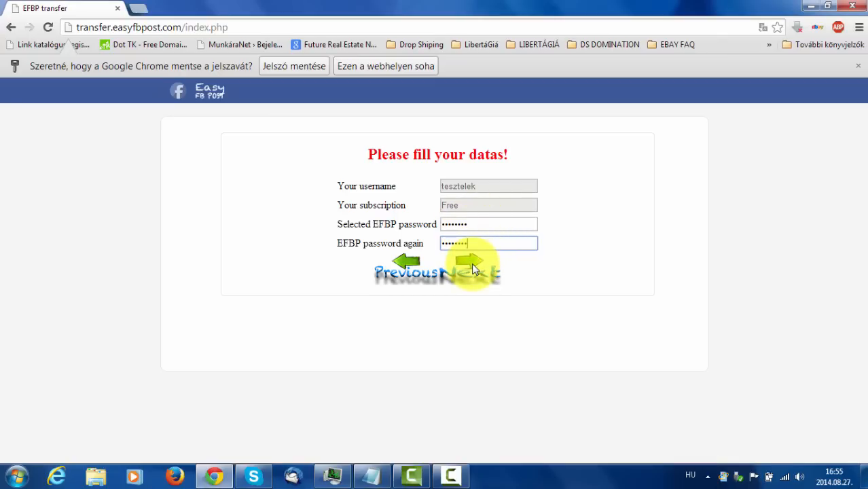
left_click(472, 267)
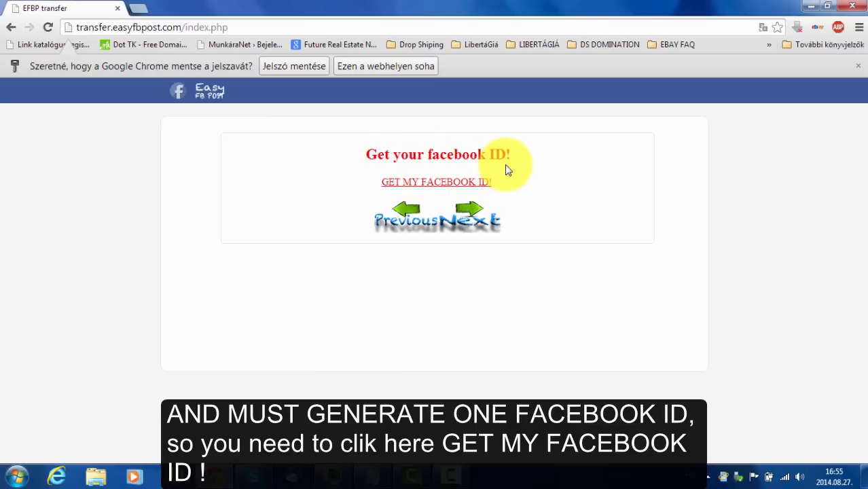
Open the 'GET MY FACEBOOK ID!' popup, decline translation, and review its Facebook-app instructions.
left_click(439, 184)
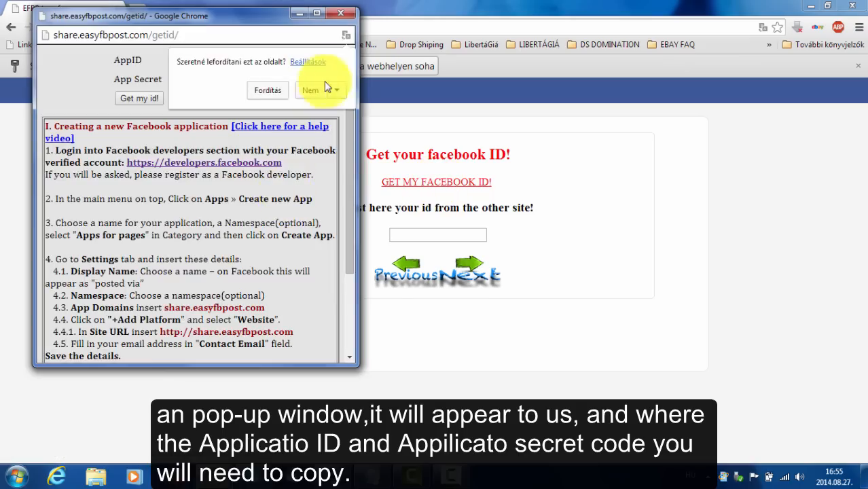
left_click(310, 86)
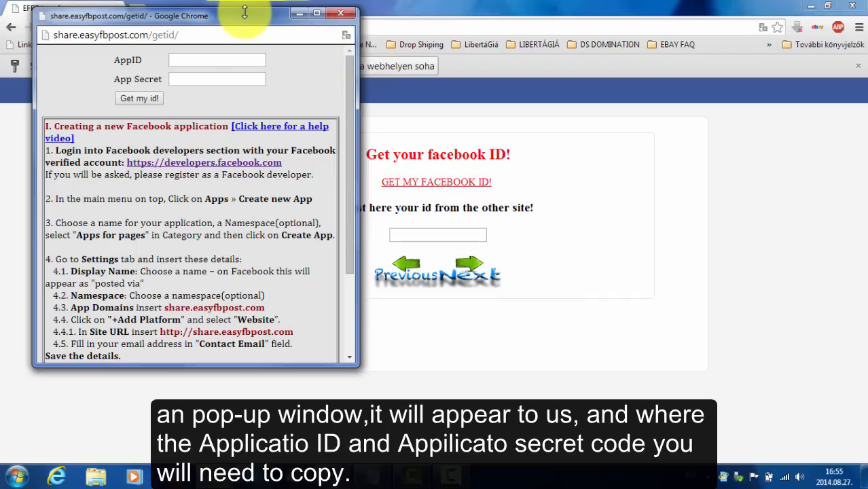
left_click_drag(243, 10, 262, 17)
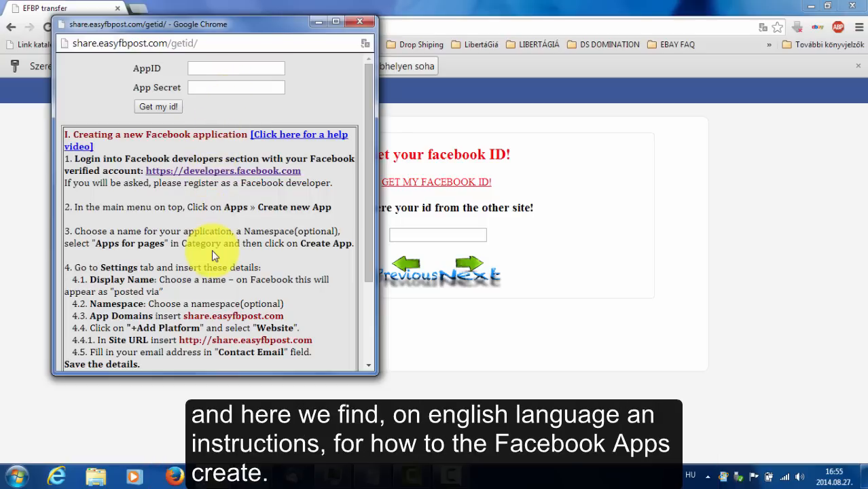
scroll(213, 255, "down", 3)
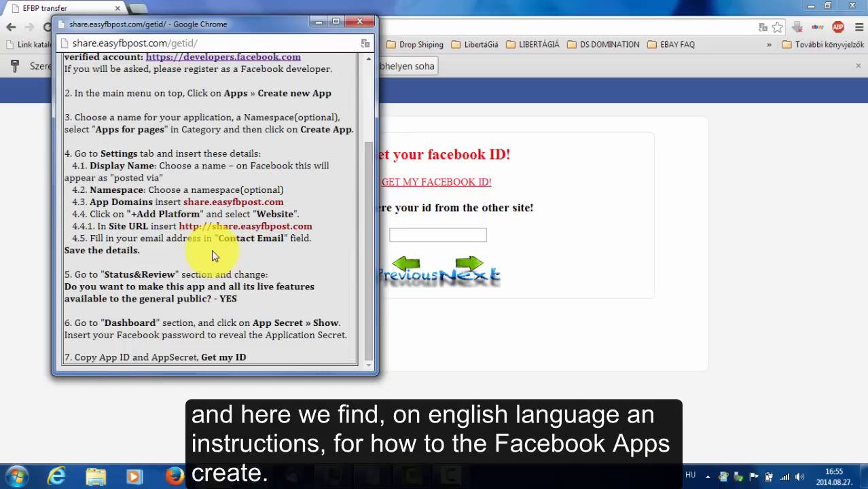
scroll(213, 255, "up", 3)
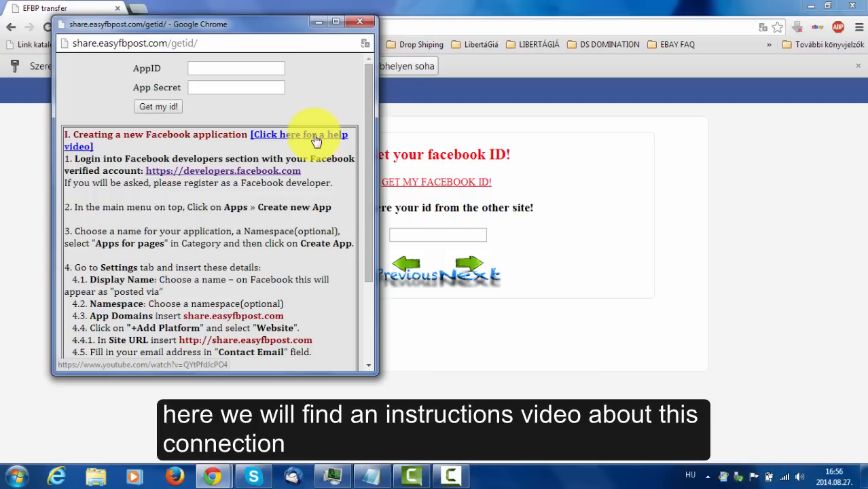
Open Facebook Developers from the popup, decline translation, and show the Apps menu.
left_click(219, 175)
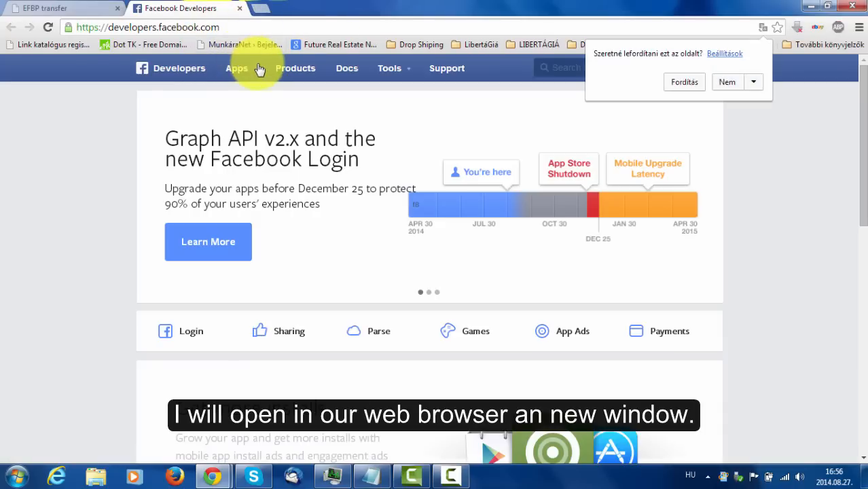
left_click(727, 82)
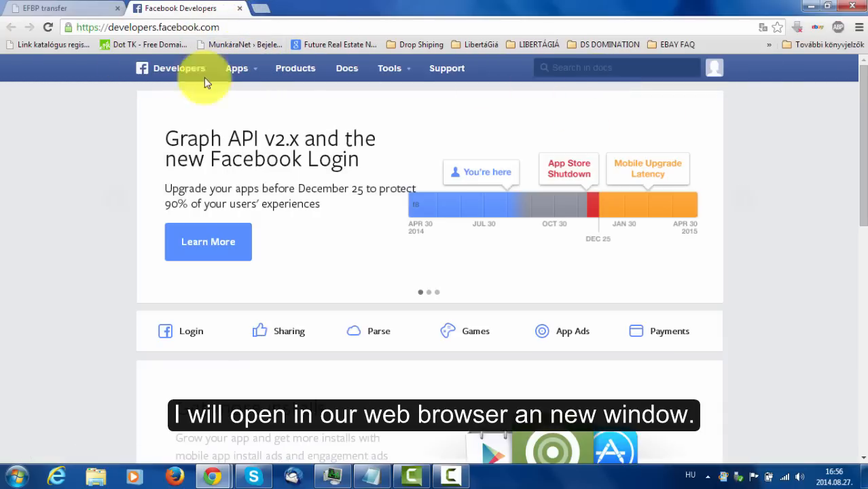
left_click(252, 74)
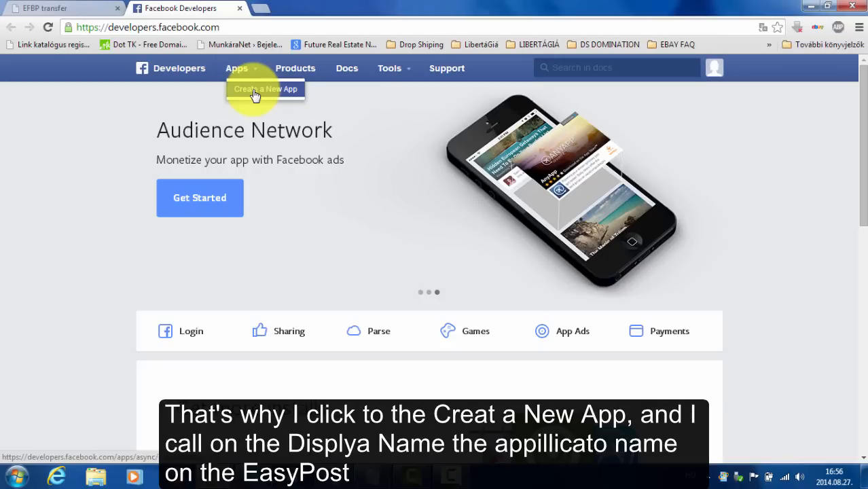
Create an app named EasyPost in the Apps for Pages category and answer the security check.
left_click(255, 93)
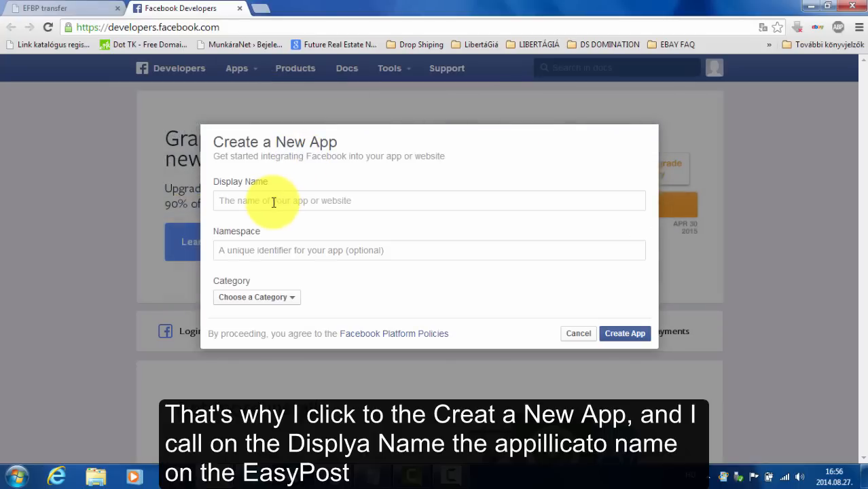
type("Ea")
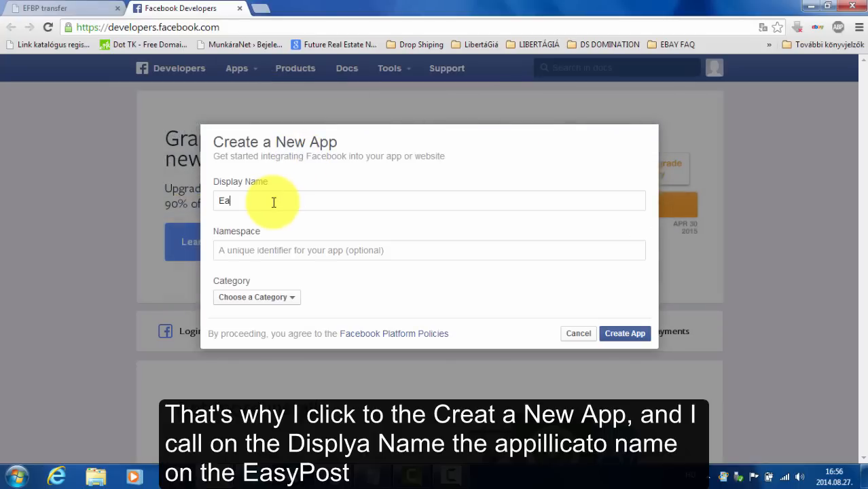
type("syPost")
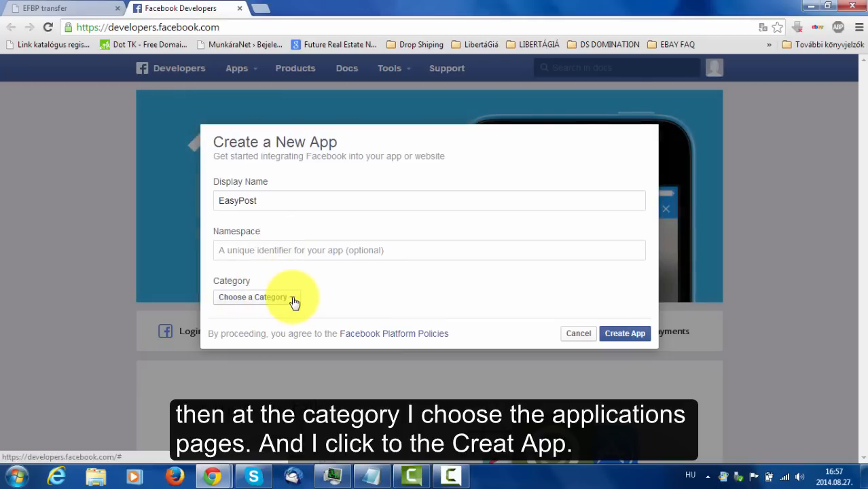
left_click(295, 303)
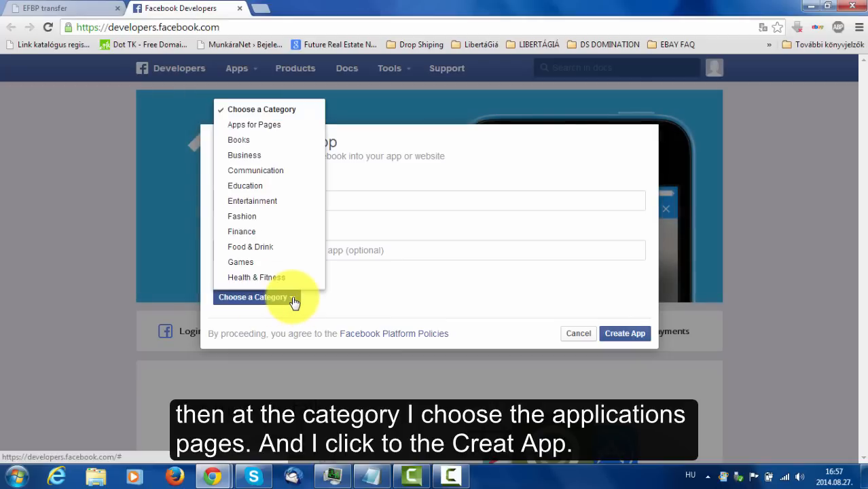
left_click(290, 130)
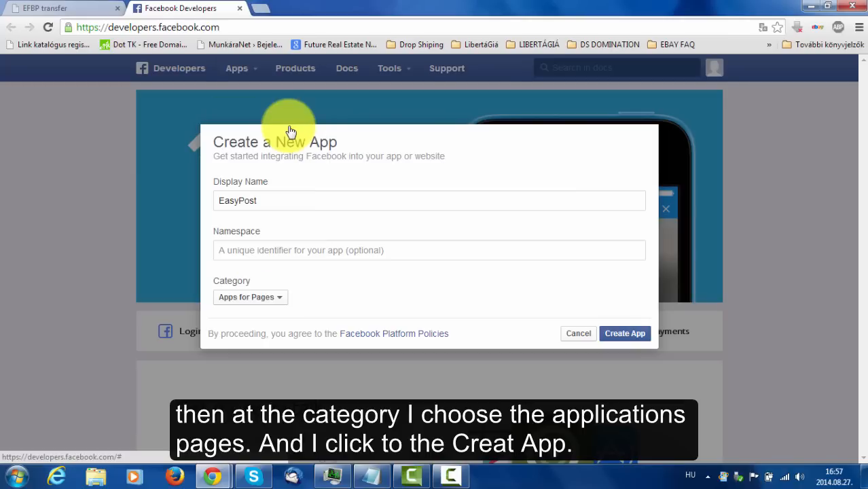
left_click(625, 335)
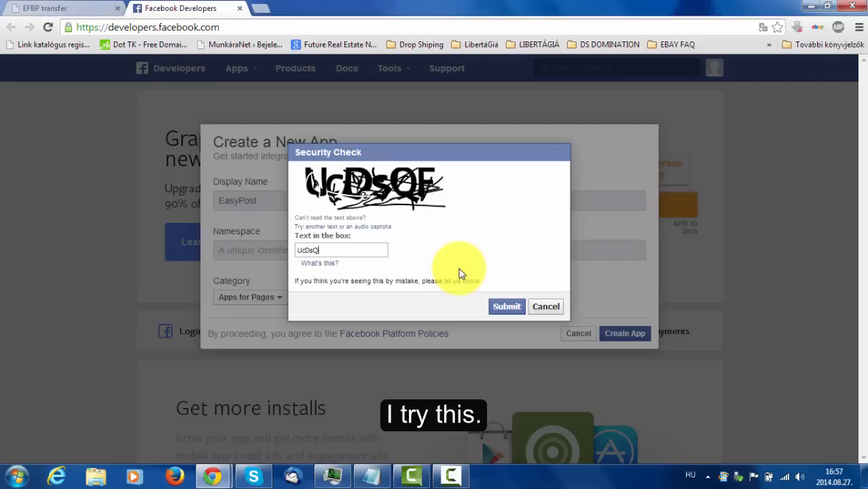
type("F")
left_click(501, 311)
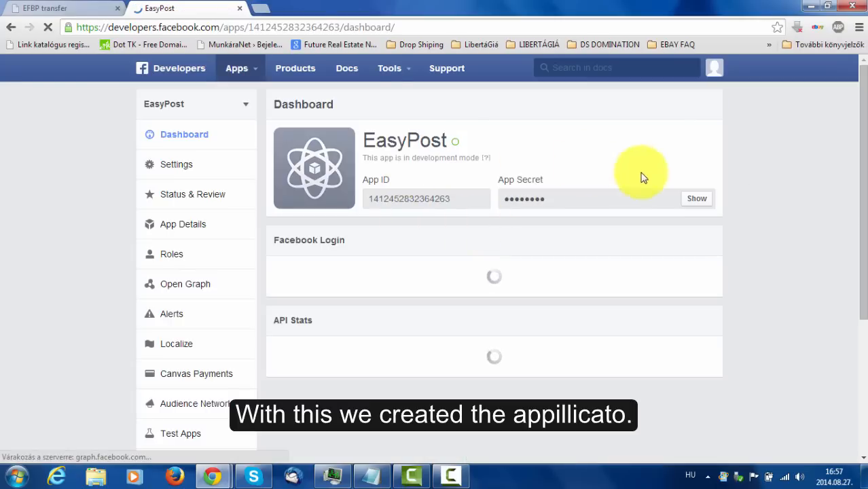
In EasyPost's settings, paste share.easyfbpost.com copied from the getid popup into App Domains.
left_click(178, 165)
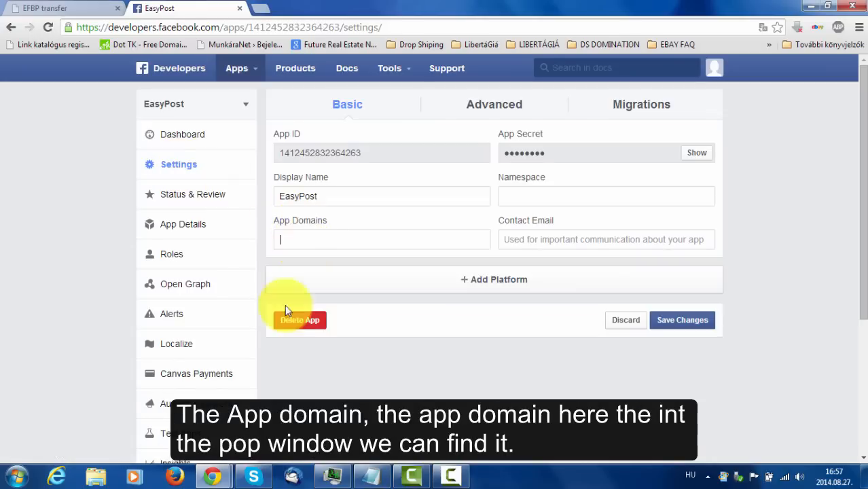
mouse_move(219, 477)
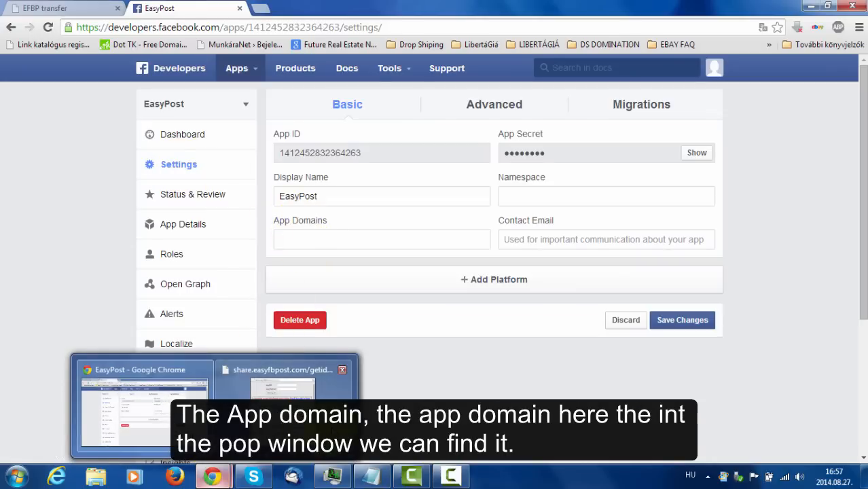
left_click(290, 432)
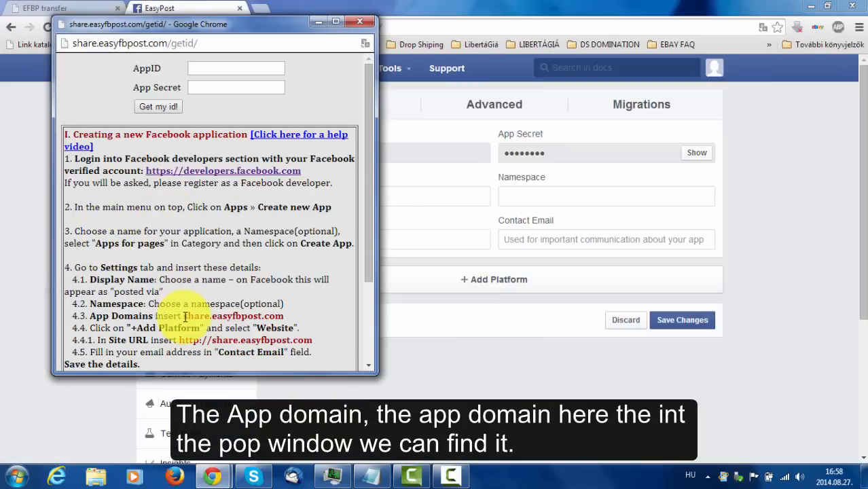
left_click_drag(183, 317, 278, 315)
key("ctrl+c")
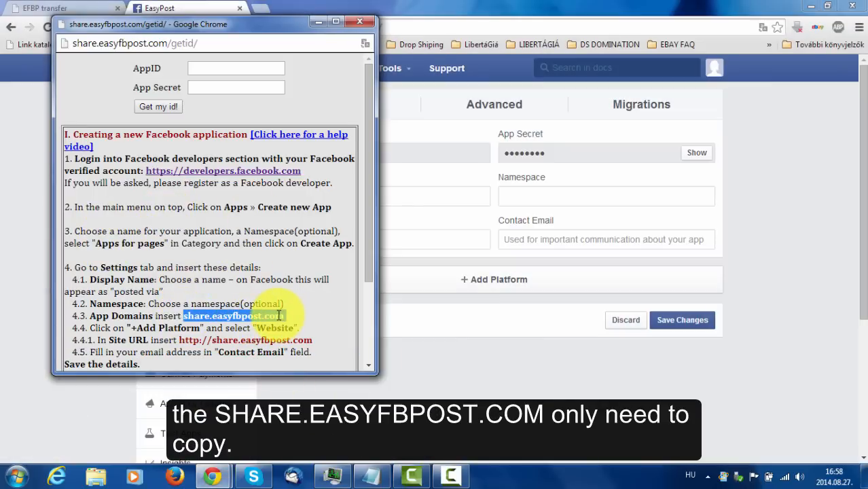
right_click(277, 314)
left_click(304, 323)
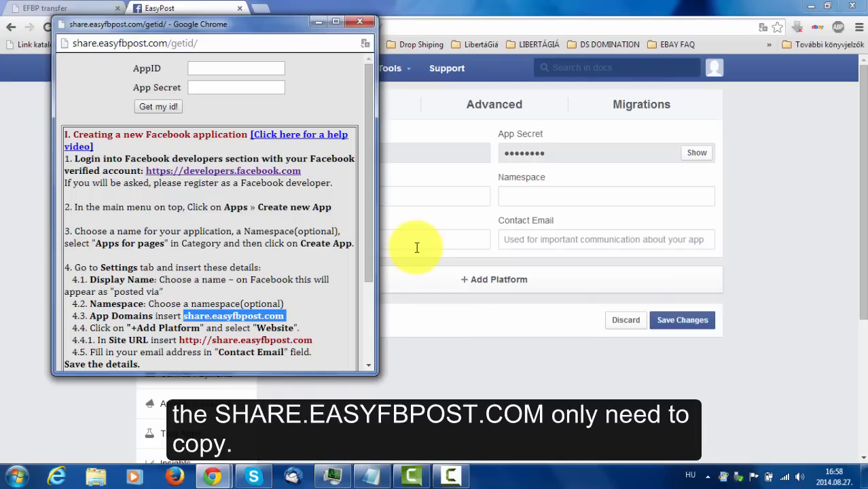
left_click(416, 247)
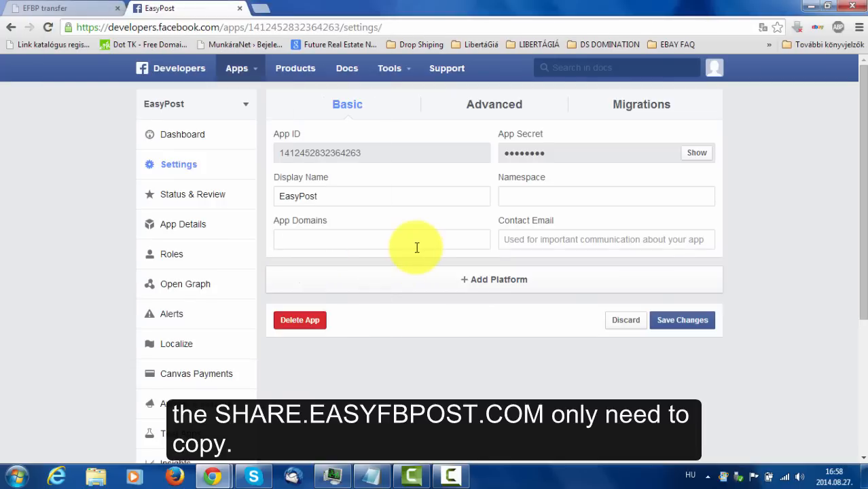
key("ctrl+v")
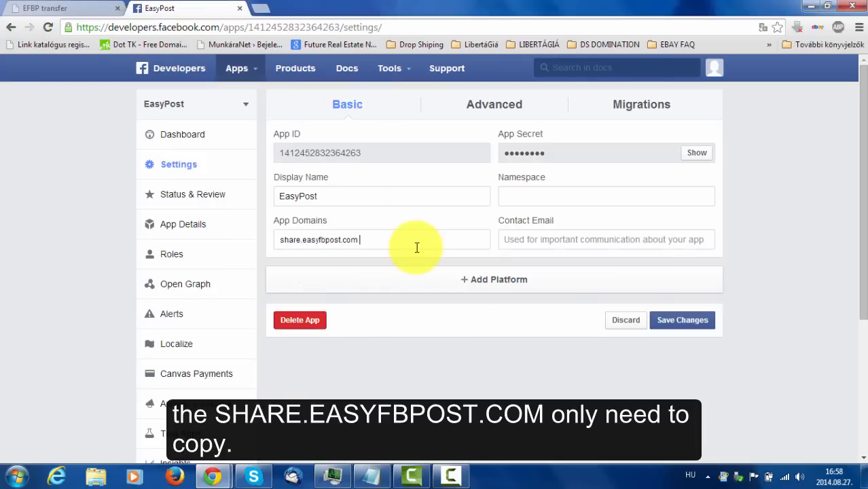
left_click(486, 277)
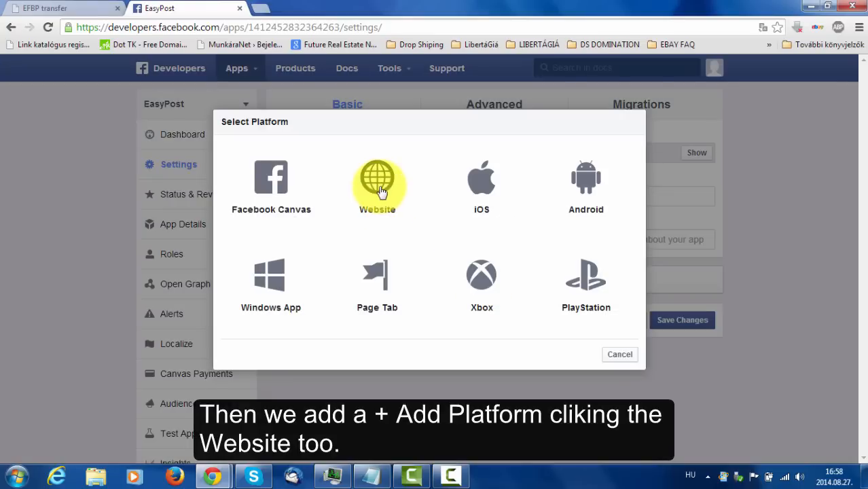
left_click(381, 192)
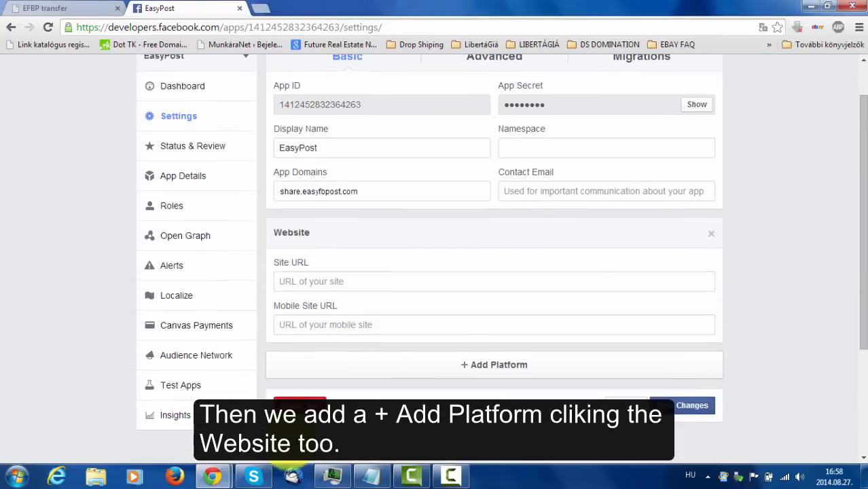
mouse_move(231, 472)
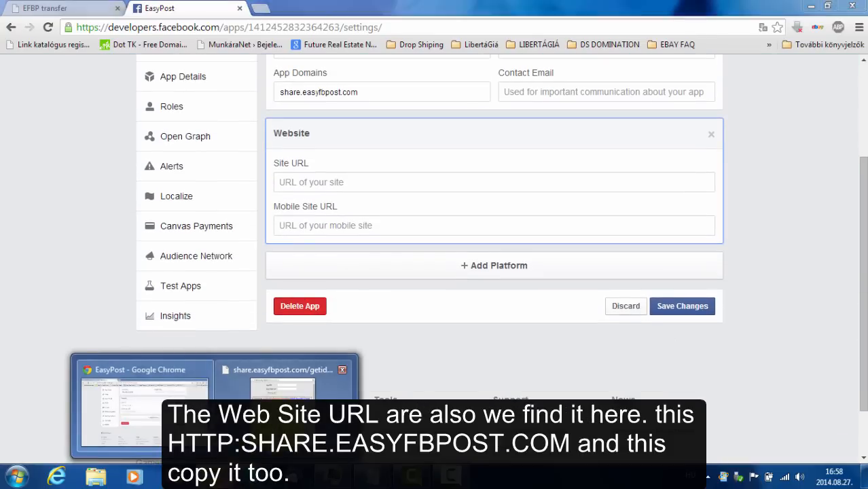
left_click(286, 401)
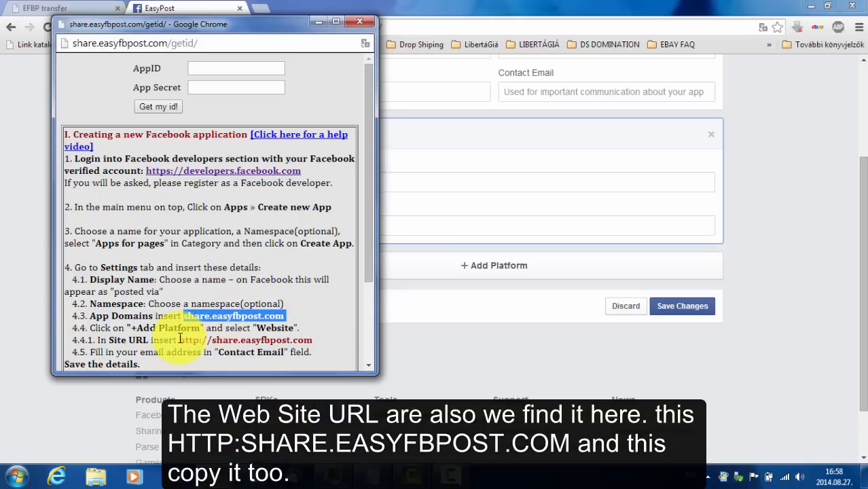
left_click_drag(178, 340, 314, 338)
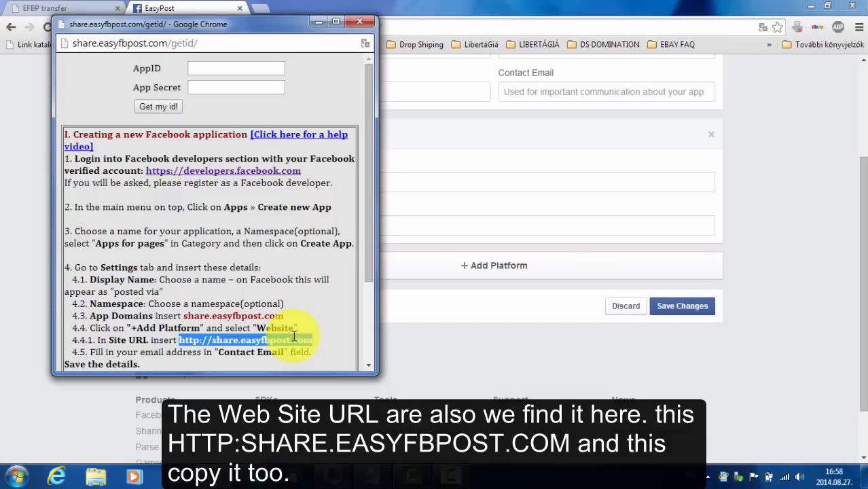
right_click(294, 337)
left_click(320, 342)
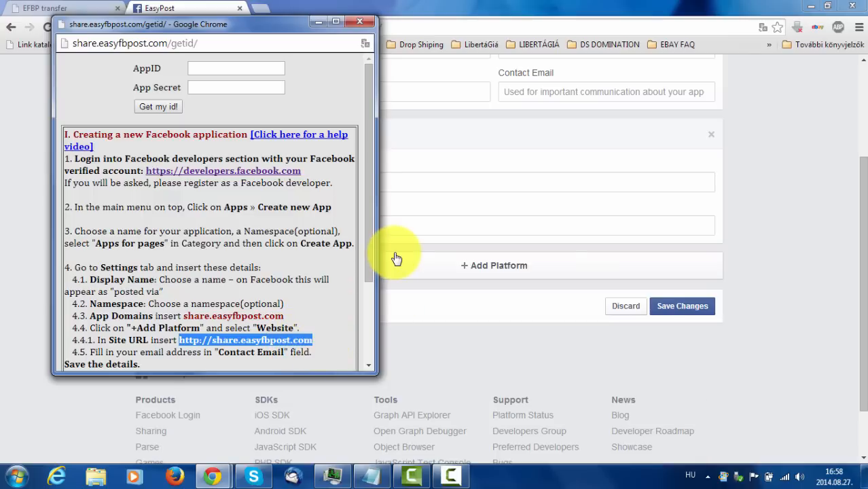
left_click(317, 22)
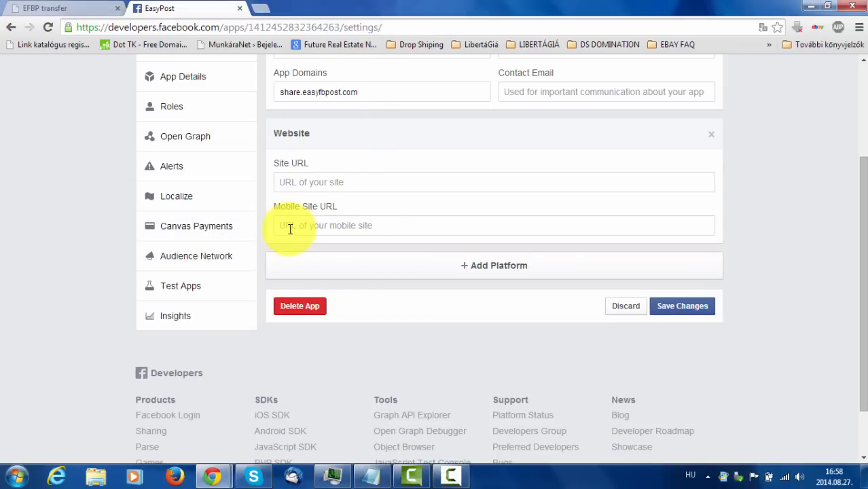
right_click(306, 186)
Paste the Site URL, enter the contact e-mail address, and save the EasyPost settings.
left_click(352, 262)
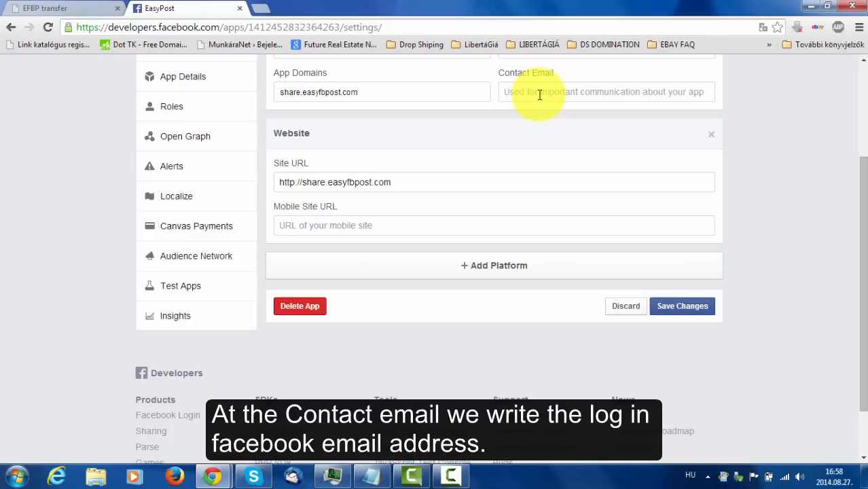
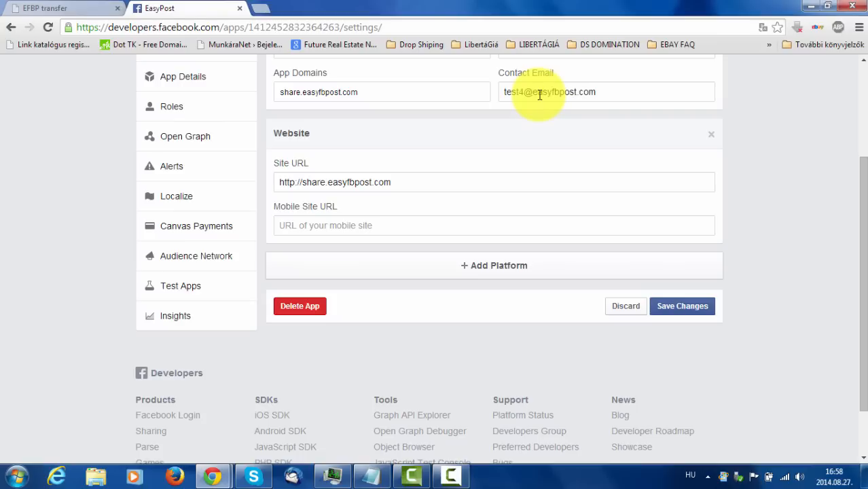
left_click(683, 306)
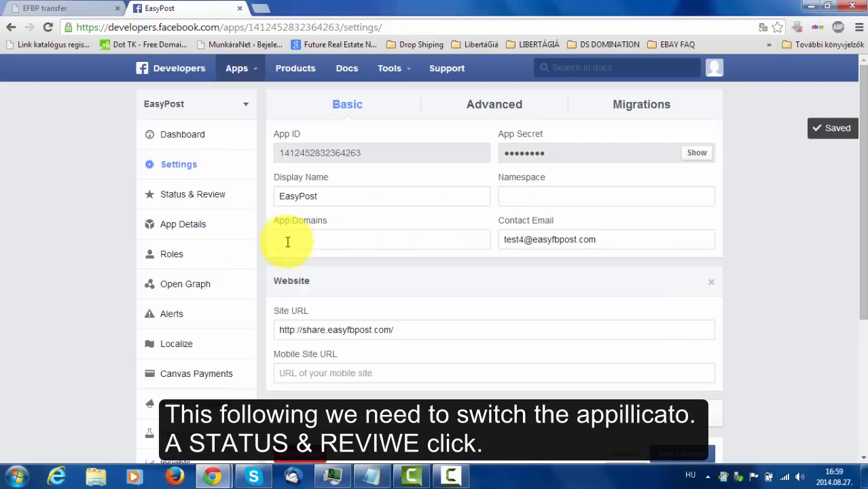
Switch the EasyPost app to public under Status & Review and confirm the change.
left_click(191, 198)
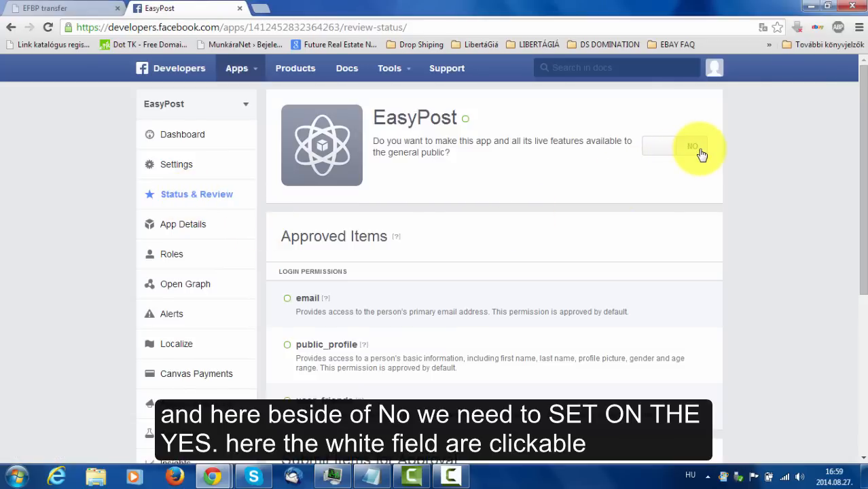
left_click(652, 152)
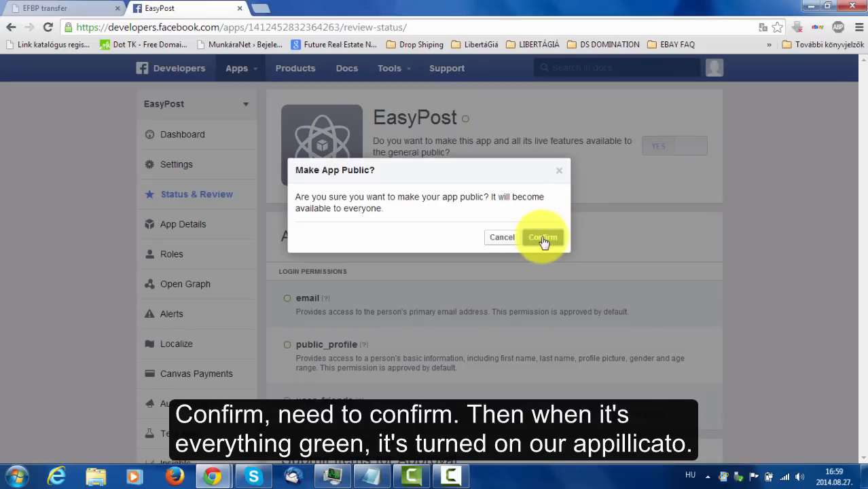
left_click(544, 238)
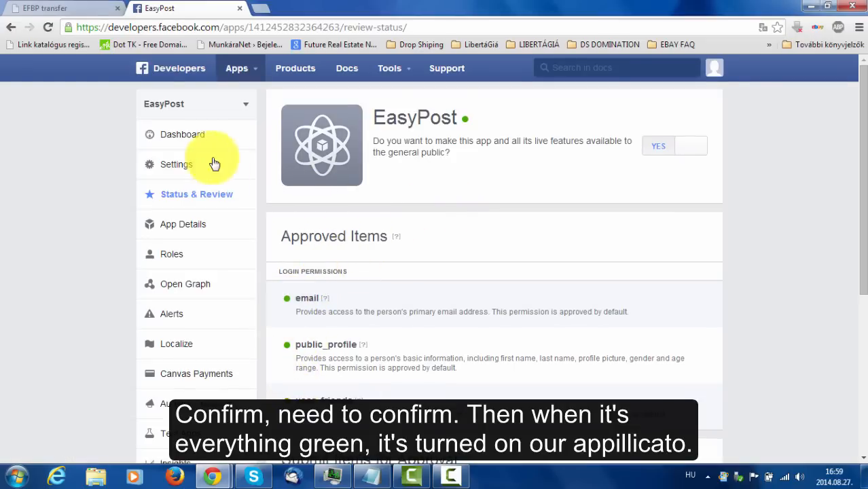
Reveal the App Secret on the EasyPost dashboard, copy the App ID, and return to Easy FB Post.
left_click(181, 138)
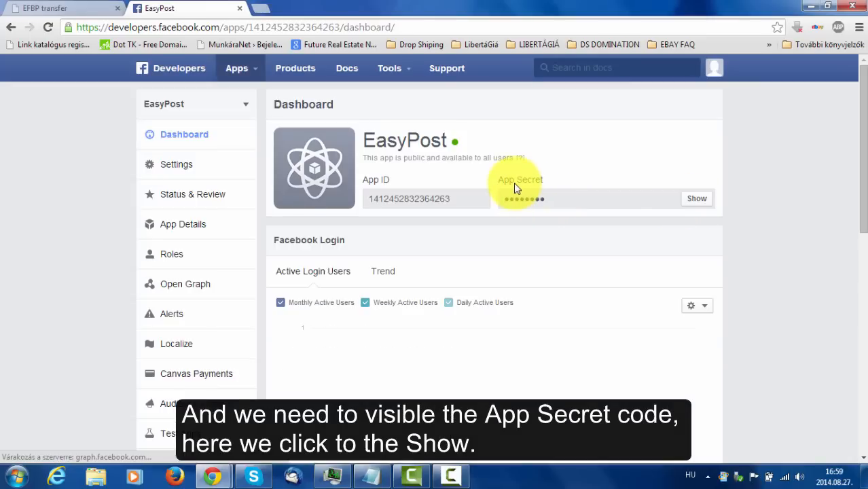
left_click(700, 200)
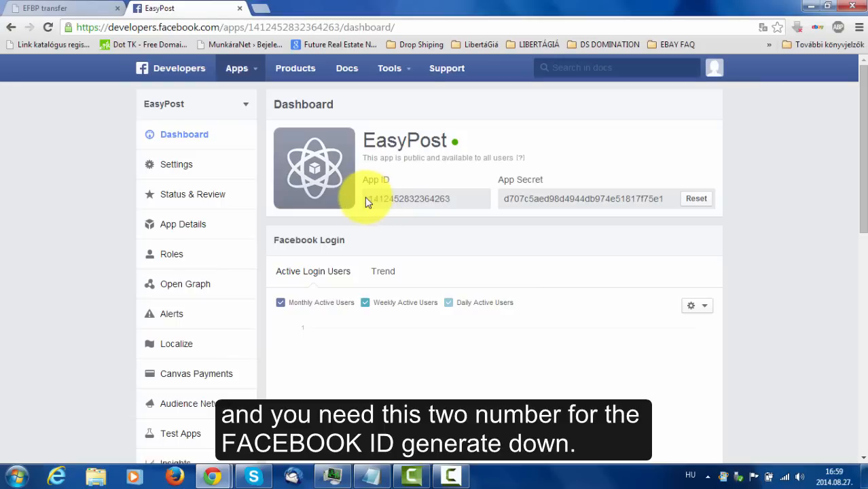
left_click_drag(369, 199, 442, 200)
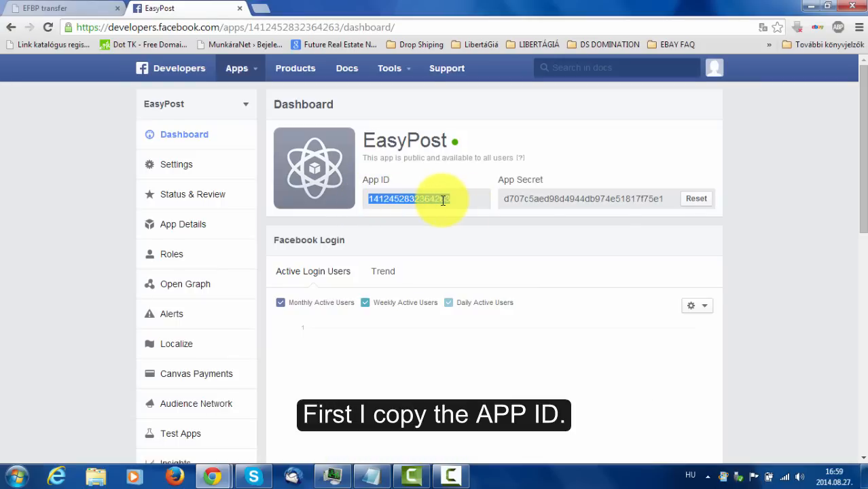
right_click(442, 200)
left_click(462, 213)
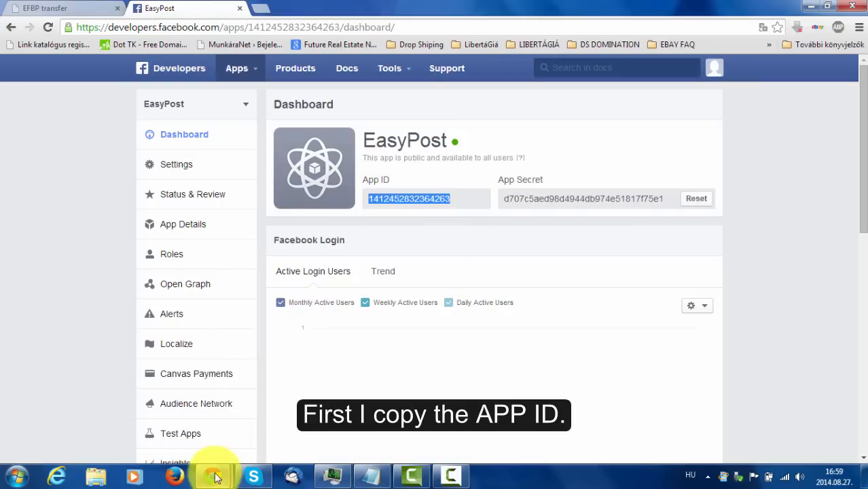
mouse_move(214, 476)
left_click(299, 432)
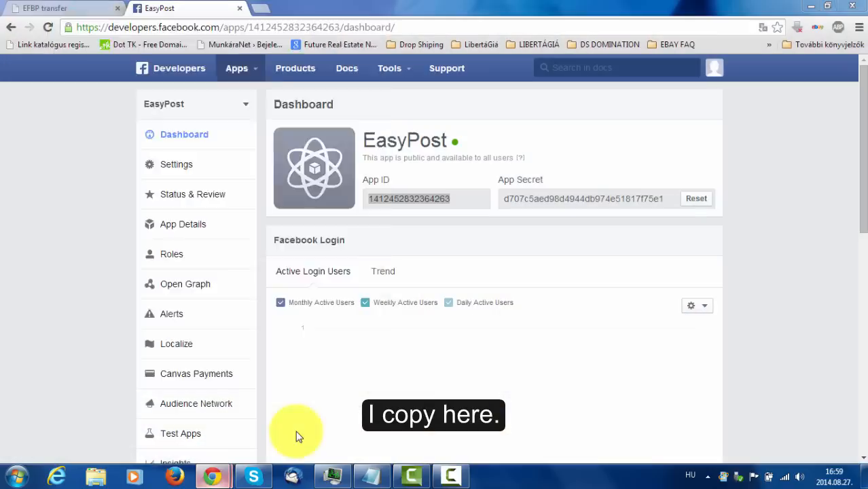
Paste the App ID into the AppID field and select the App Secret on the dashboard.
left_click(264, 72)
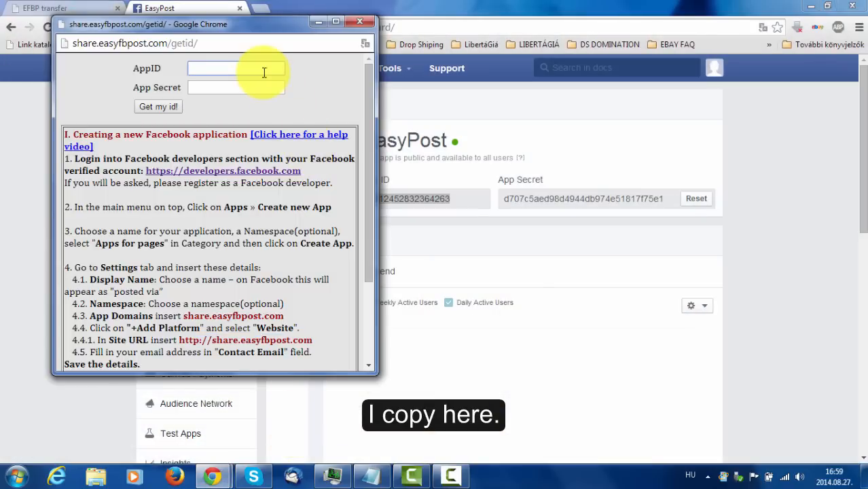
key("ctrl+v")
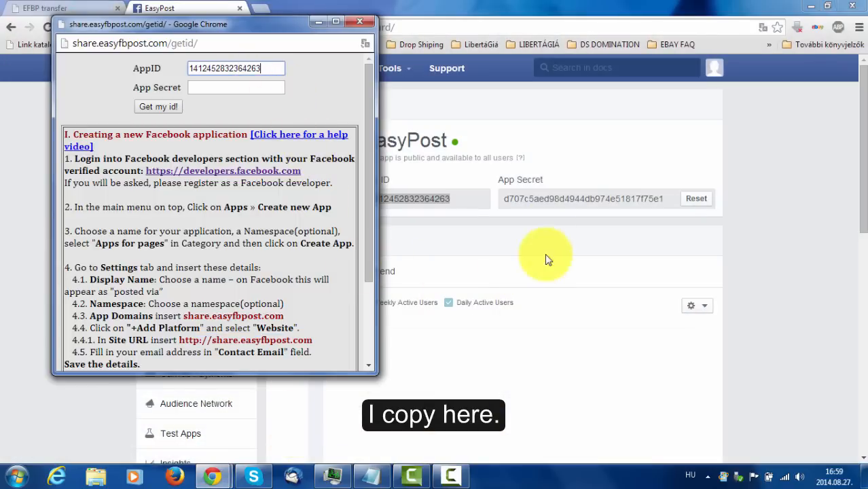
left_click_drag(505, 199, 667, 198)
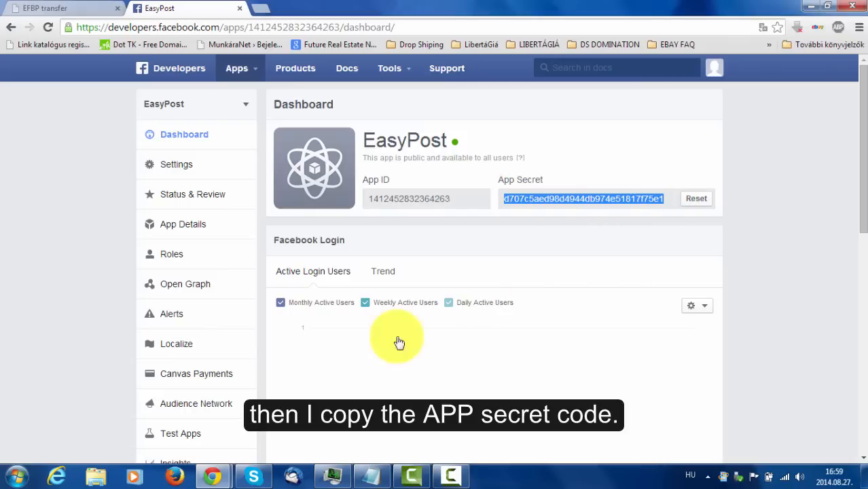
mouse_move(223, 467)
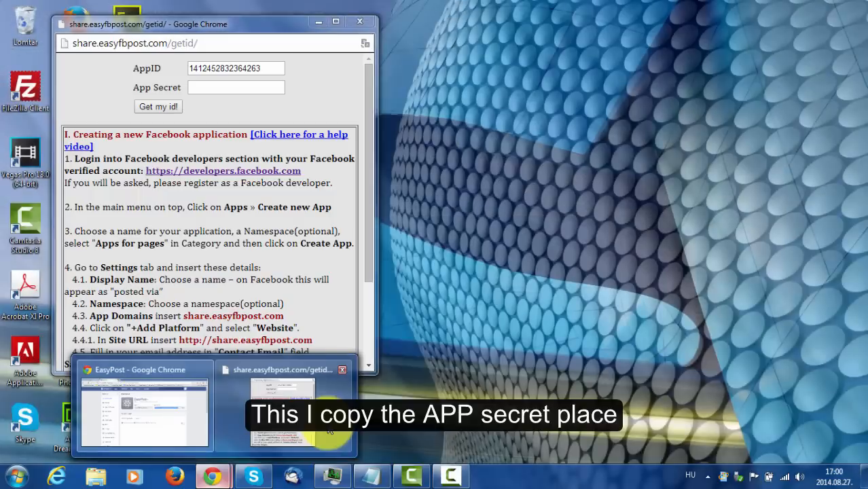
left_click(329, 430)
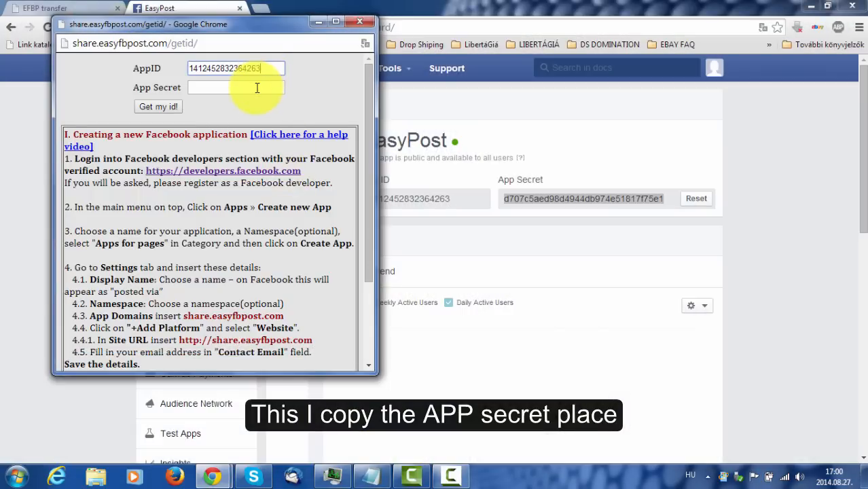
Paste the App Secret into its field and submit both values with Get my id!
left_click(256, 88)
key("ctrl+v")
left_click(168, 109)
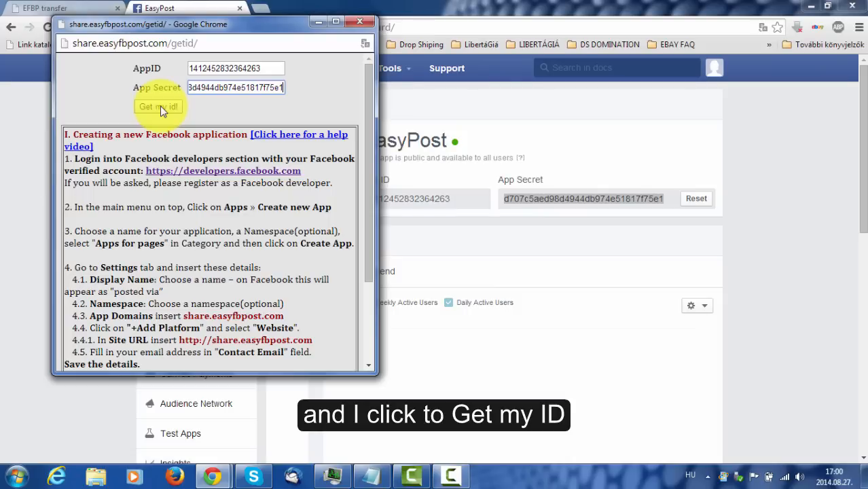
left_click(161, 109)
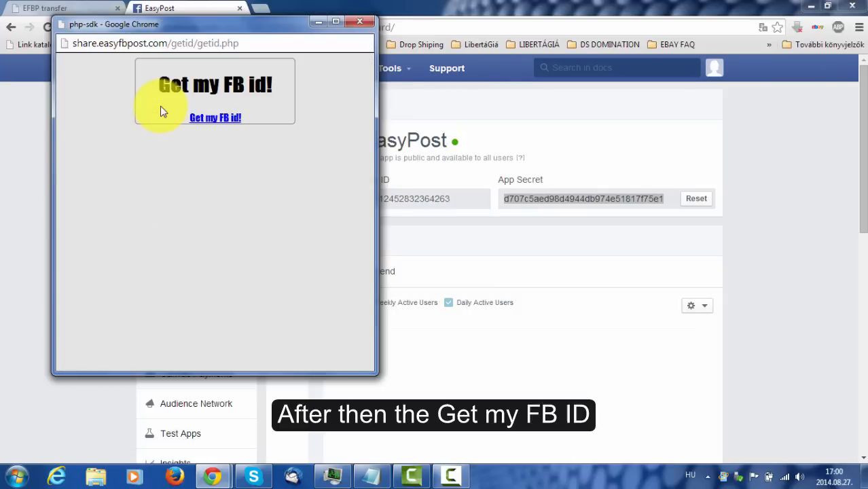
Start the Get my FB id! login, dismiss the translate bar, and approve EasyPost's profile permissions.
left_click(216, 119)
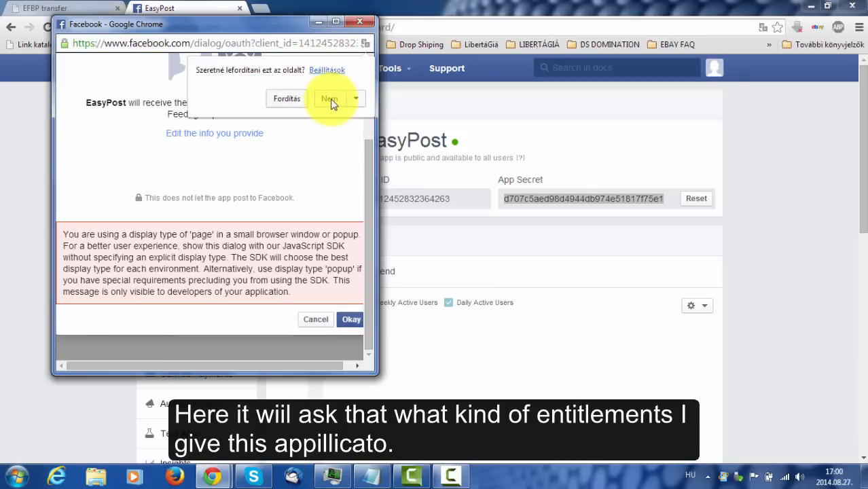
left_click(330, 100)
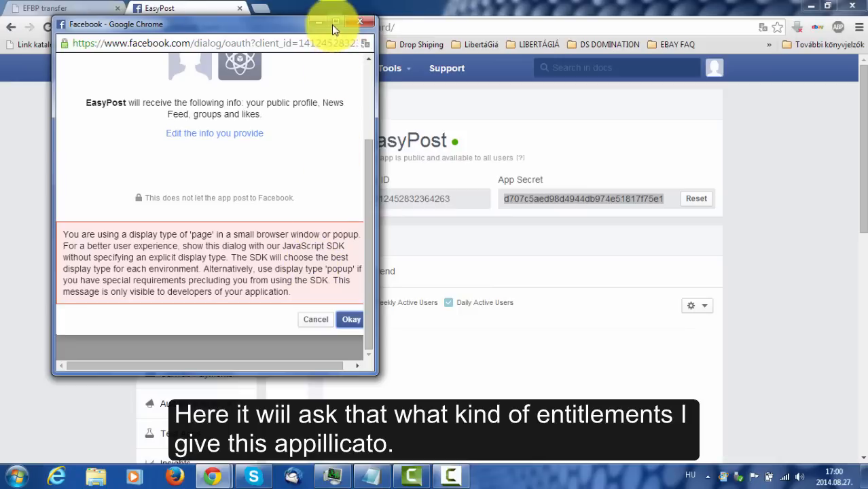
left_click(348, 325)
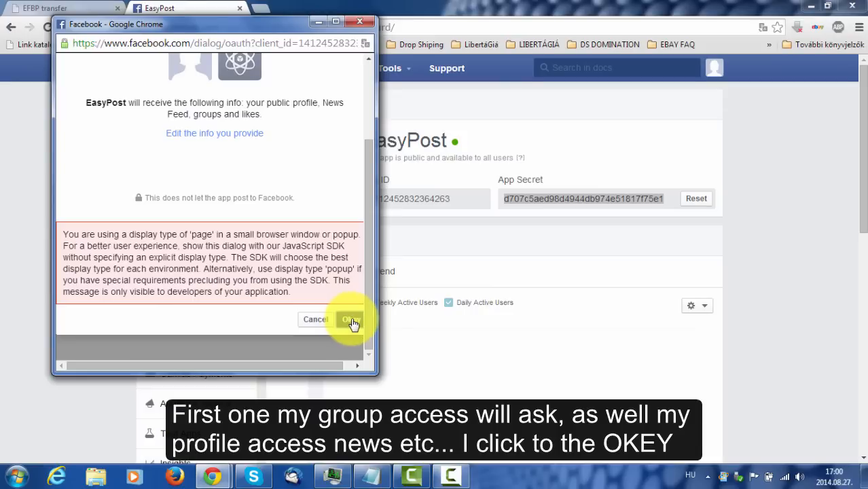
left_click(351, 321)
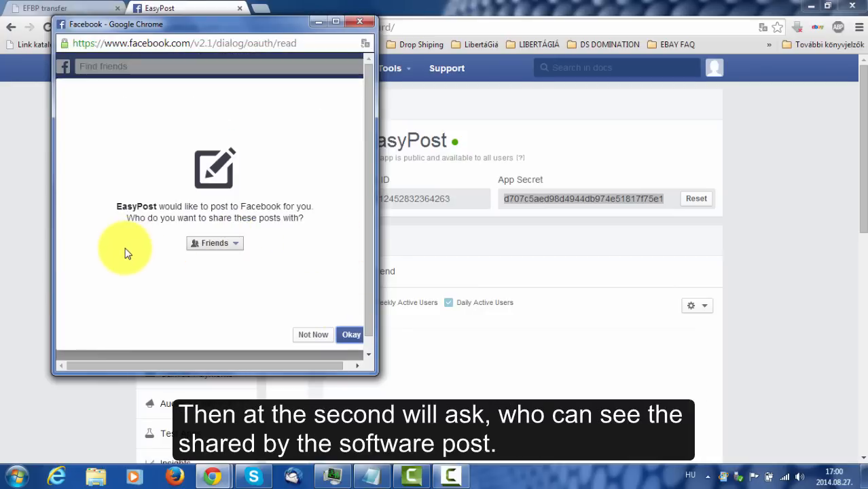
Set EasyPost's post audience to Public and allow it to manage the user's Pages.
left_click(236, 245)
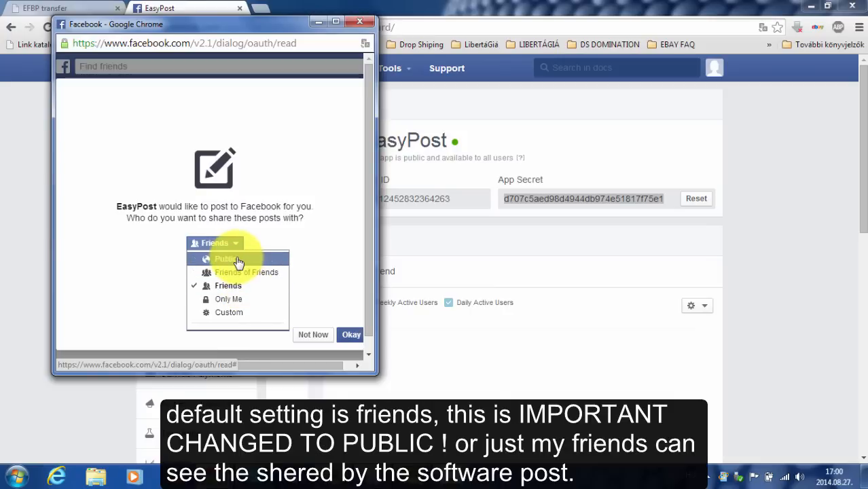
left_click(236, 262)
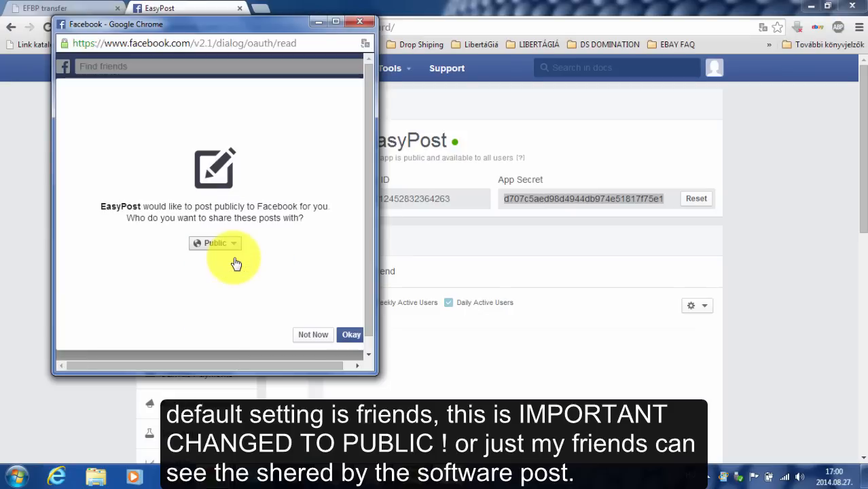
left_click(351, 336)
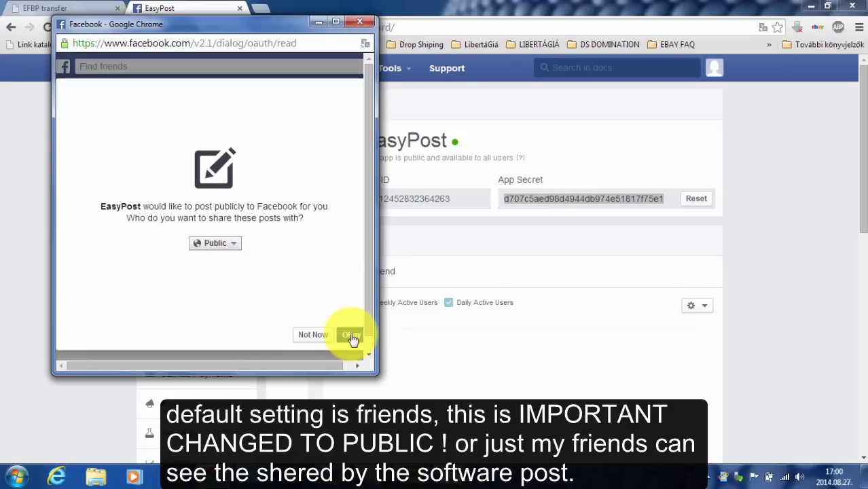
left_click(351, 336)
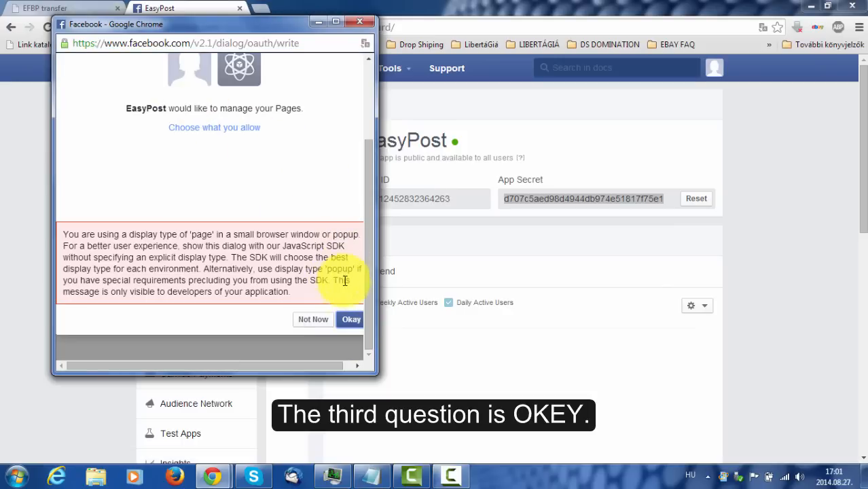
left_click(350, 320)
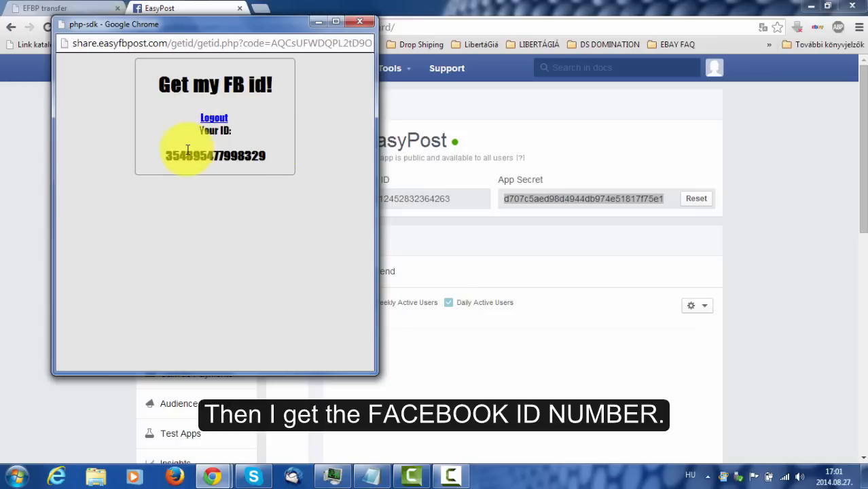
Copy the displayed Facebook ID and bring the EasyPost dashboard window back to the front.
left_click_drag(165, 155, 258, 155)
right_click(258, 155)
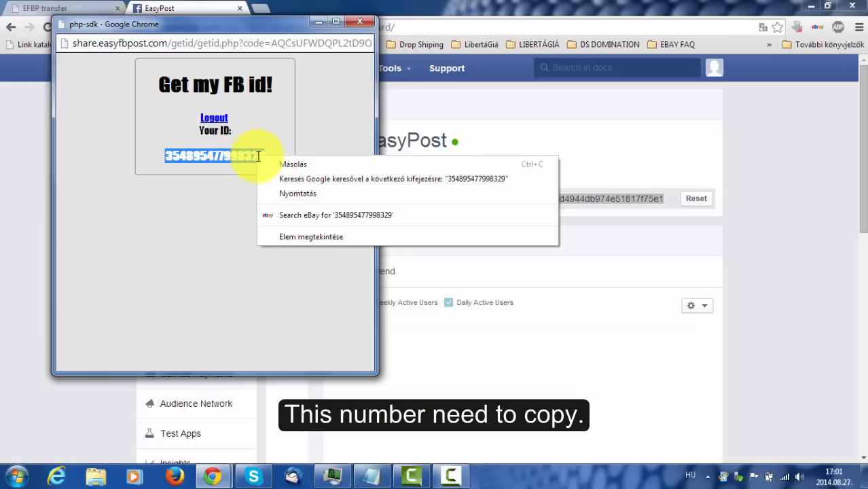
left_click(297, 166)
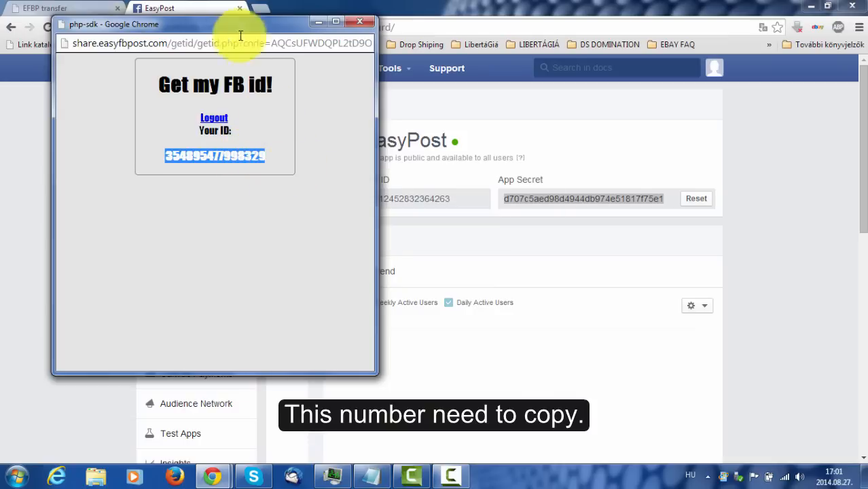
mouse_move(216, 475)
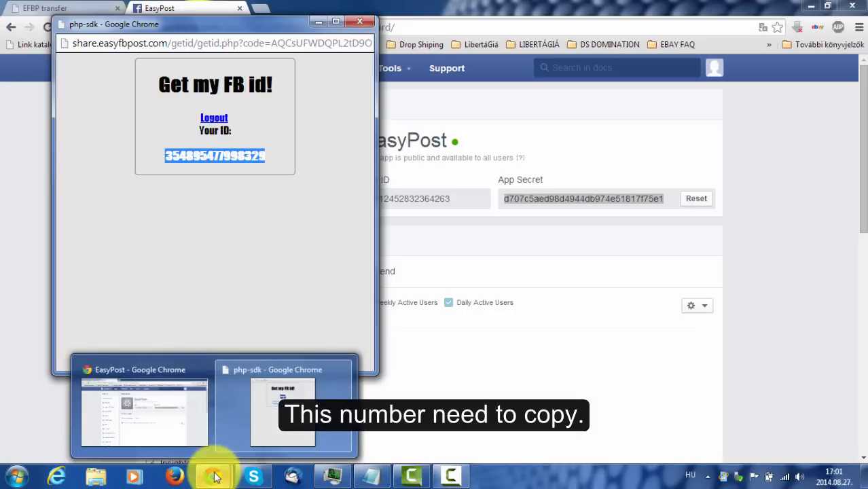
left_click(204, 427)
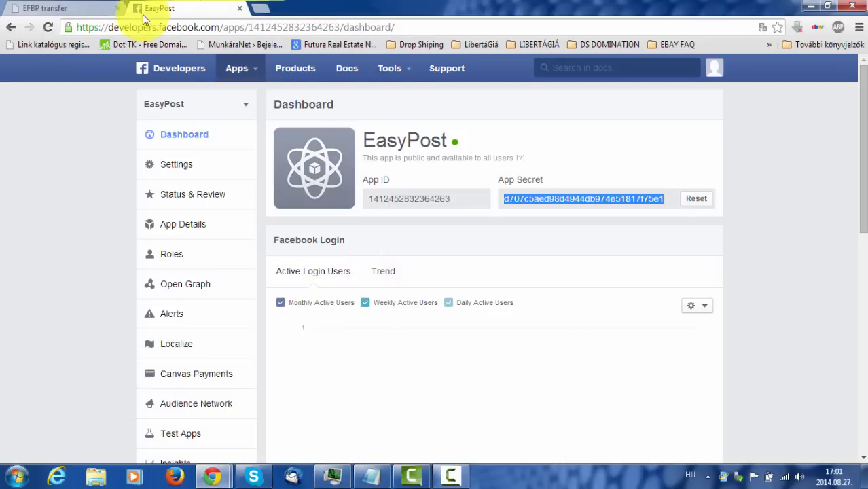
Paste the Facebook ID into the EFBP transfer box, click Next, then 'Transfer me!'.
left_click(59, 9)
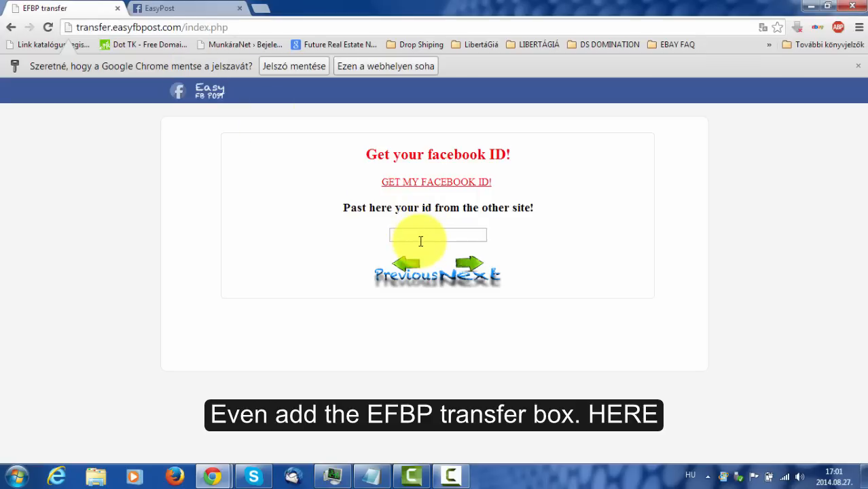
left_click(421, 241)
key("ctrl+v")
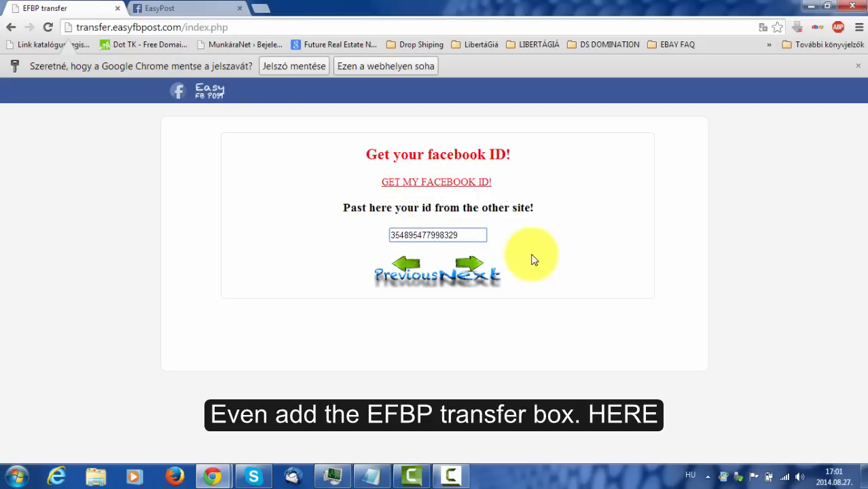
left_click(467, 264)
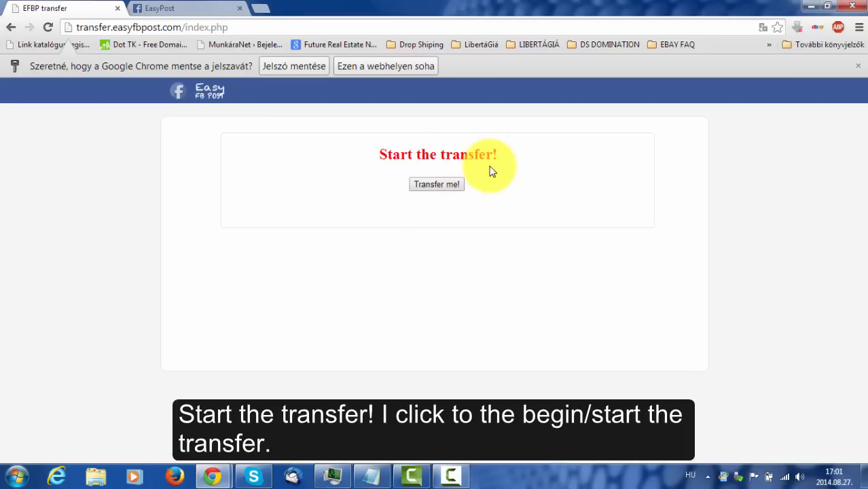
left_click(437, 185)
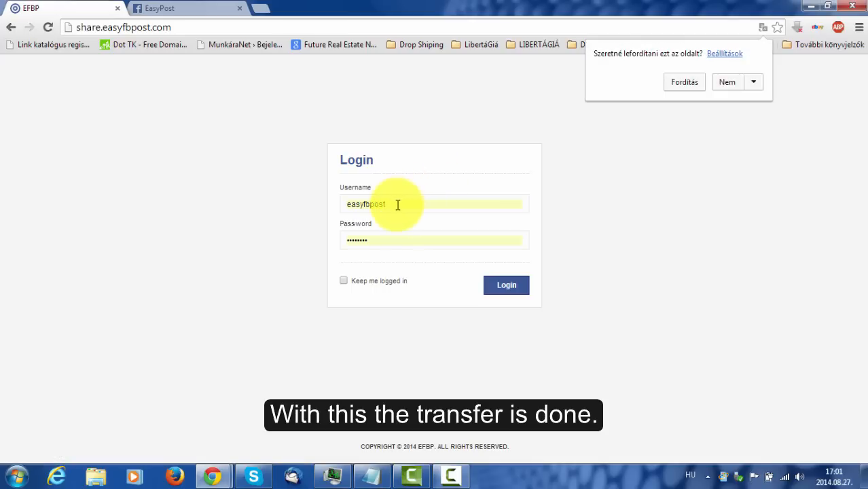
Replace the prefilled username with the new account username and log in.
left_click(397, 203)
key("BackSpace")
type("t")
key("ctrl+a")
key("BackSpace")
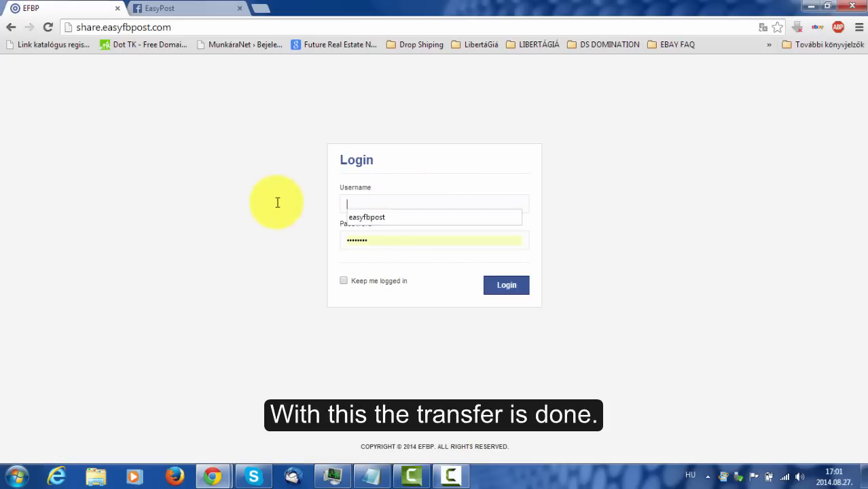
key("Escape")
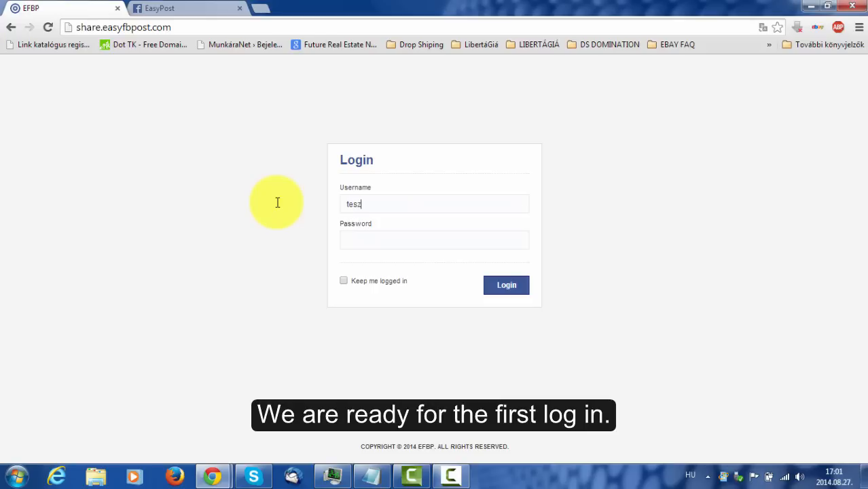
type("tesztelek")
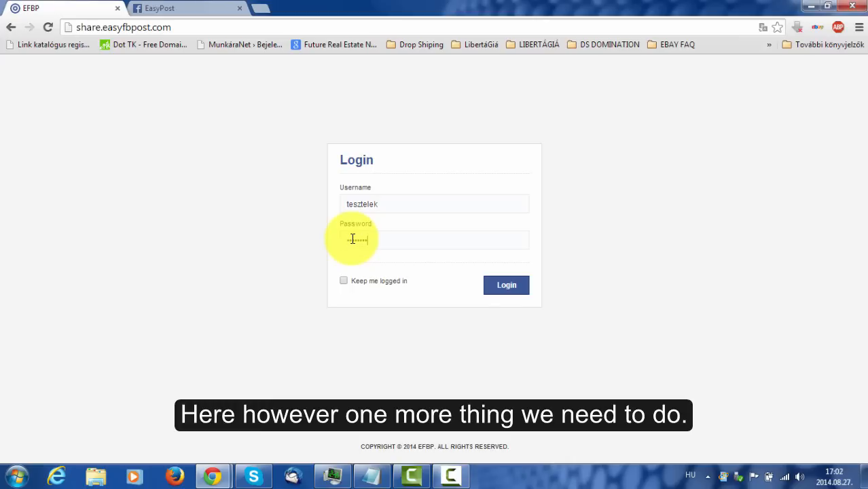
left_click(508, 285)
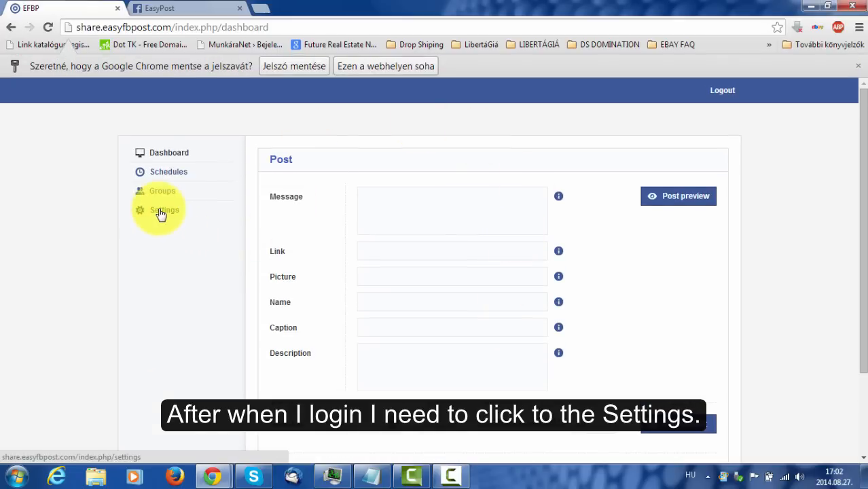
Open EFBP Settings and paste the App Secret copied from the developer dashboard.
left_click(161, 212)
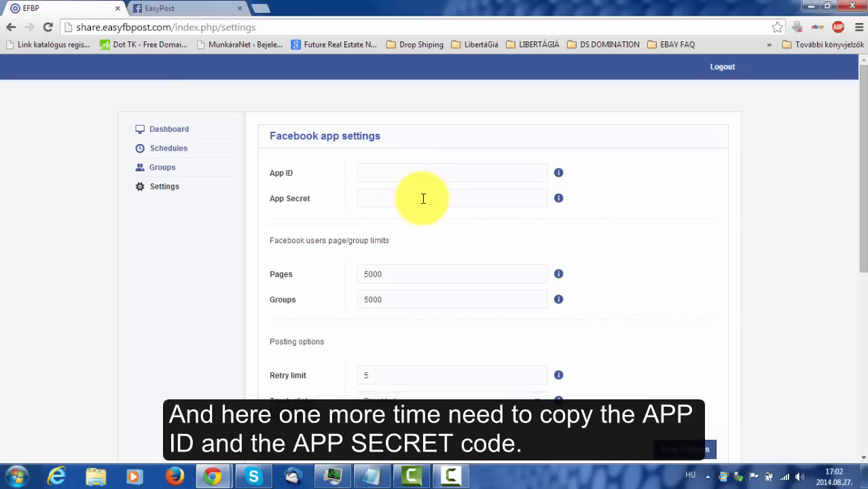
left_click(197, 8)
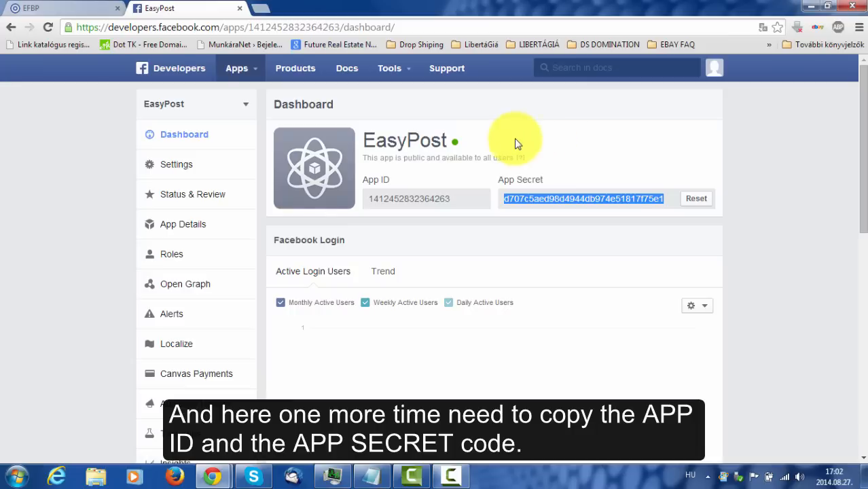
right_click(539, 197)
left_click(541, 206)
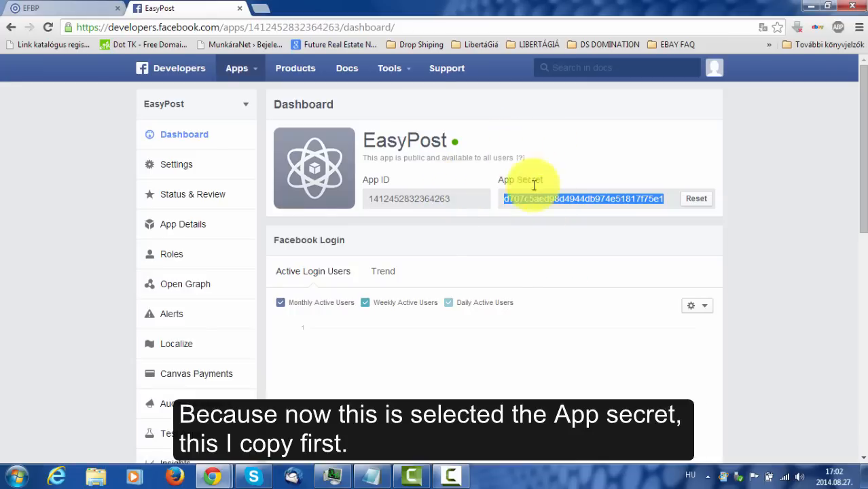
left_click(39, 10)
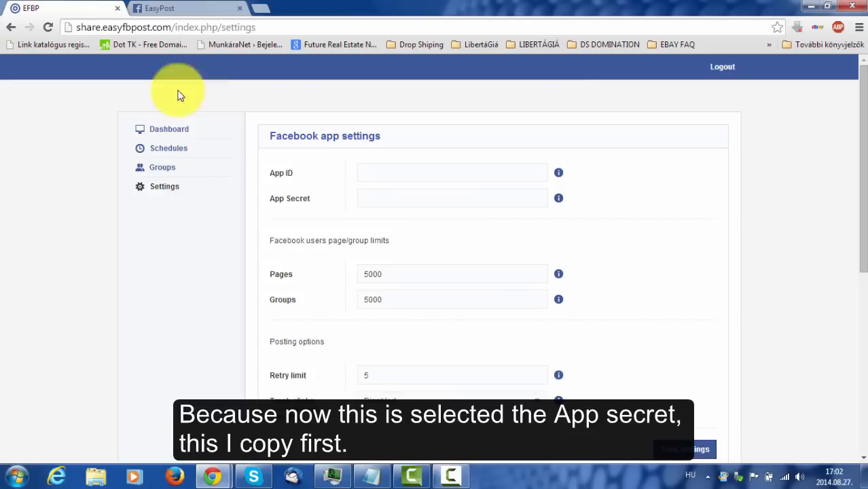
right_click(374, 198)
left_click(422, 271)
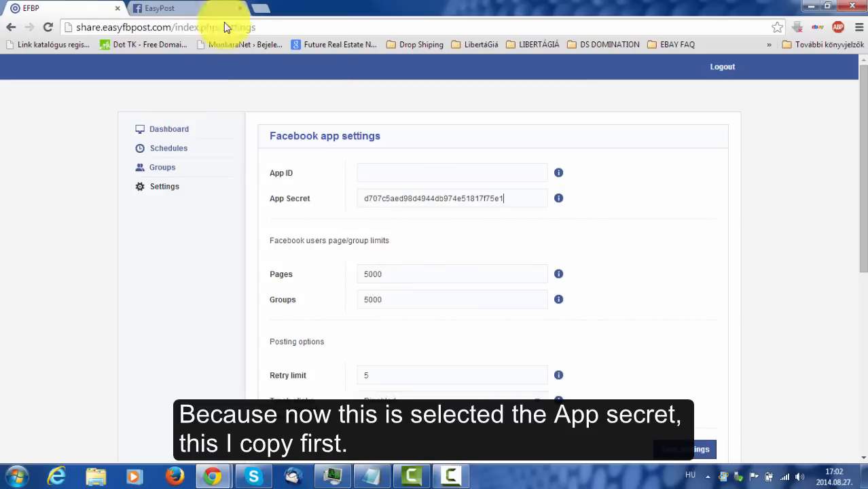
Copy the App ID from the dashboard, paste it into the App ID field, and save.
left_click(203, 8)
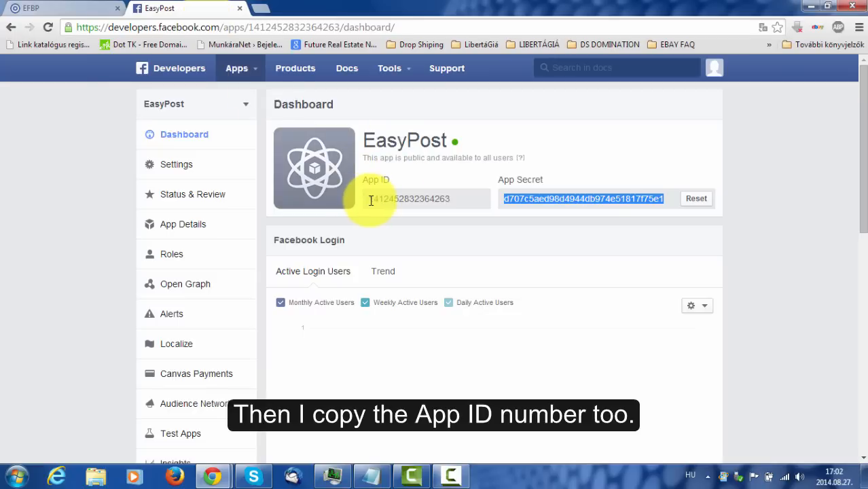
left_click_drag(371, 199, 460, 199)
right_click(444, 198)
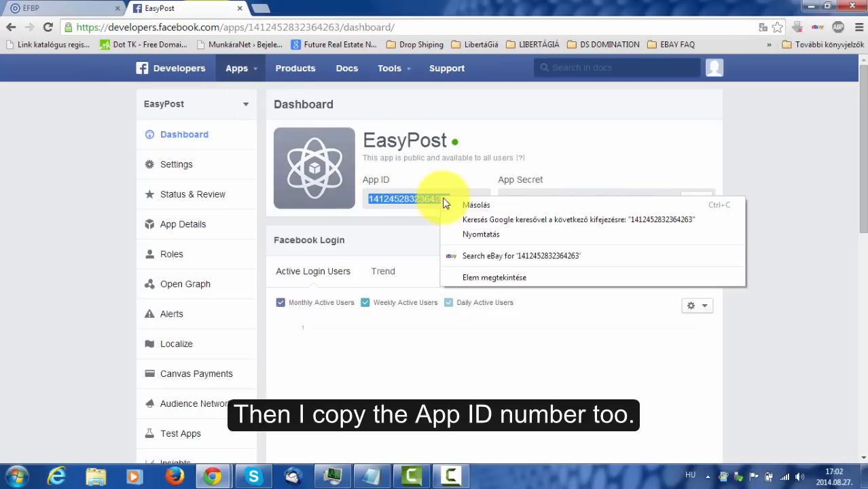
left_click(468, 206)
left_click(55, 9)
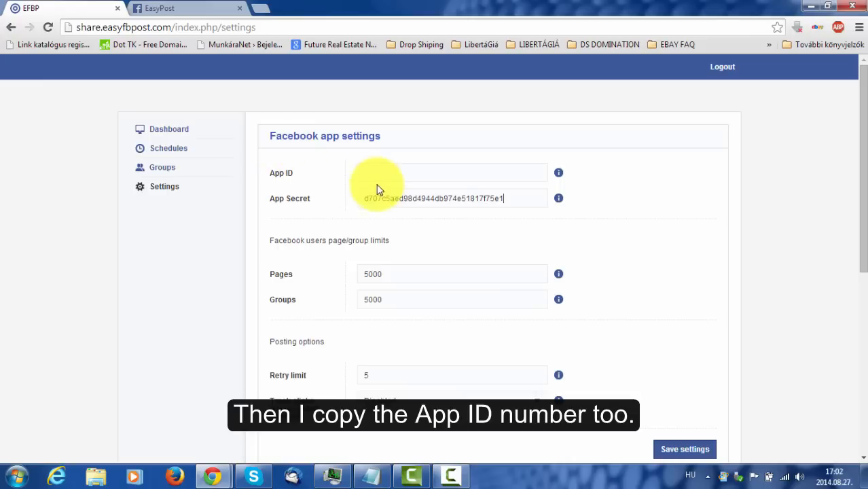
right_click(393, 171)
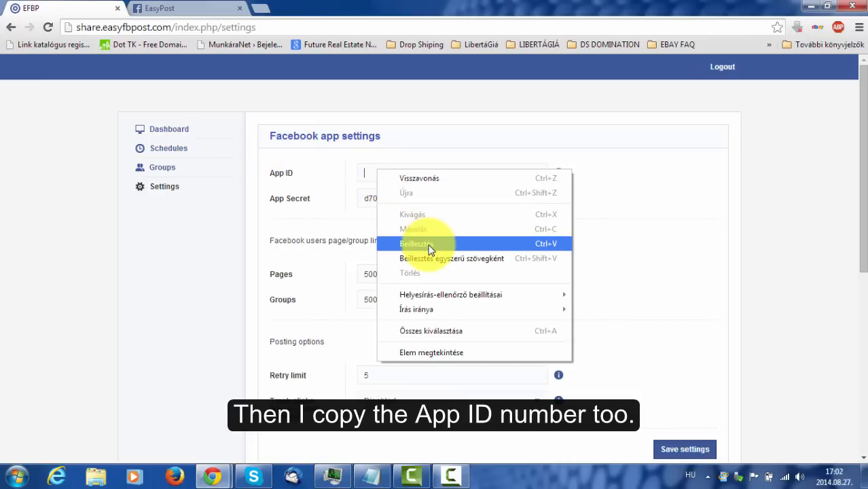
left_click(430, 242)
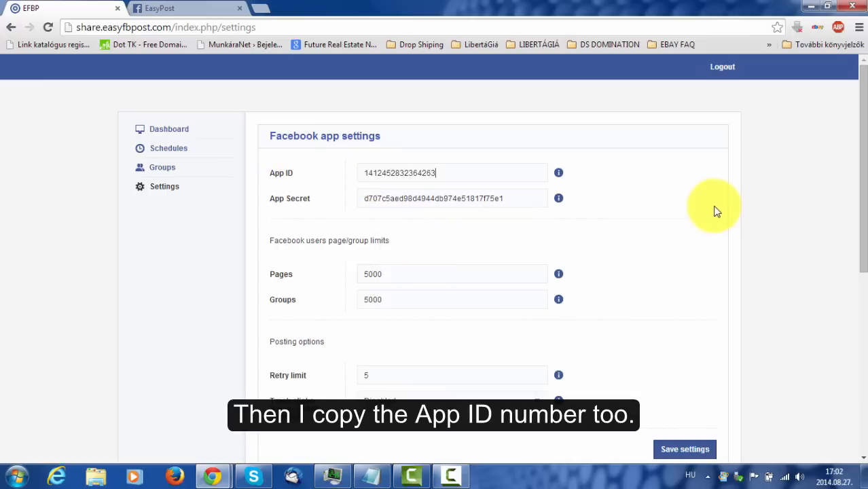
left_click(675, 450)
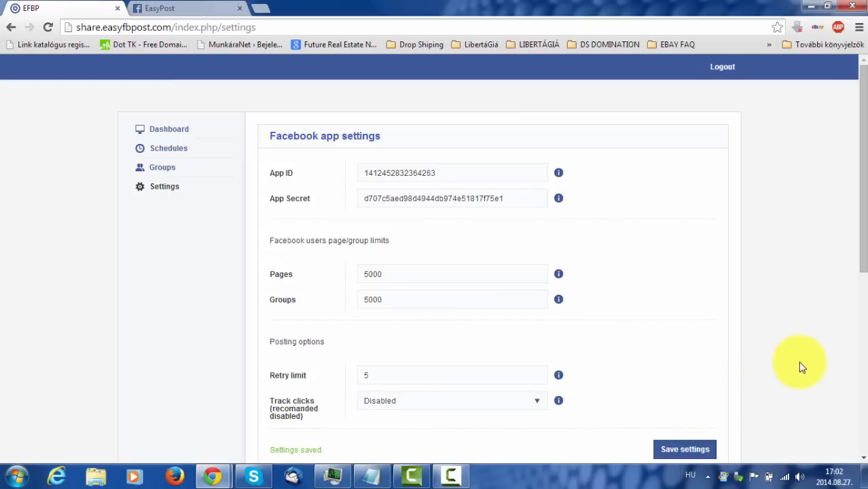
Review the saved settings (5000 page and group limits, retry limit 5) and the 'Settings saved.' message.
scroll(801, 367, "down", 2)
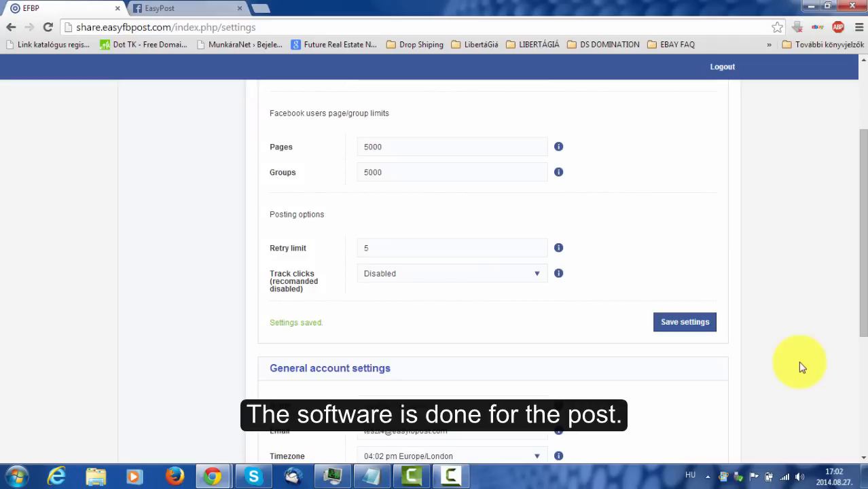
scroll(802, 366, "up", 2)
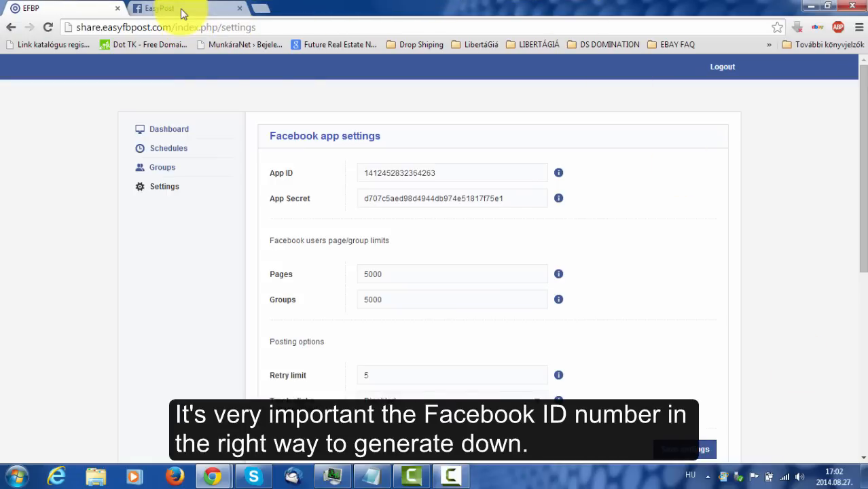
mouse_move(213, 478)
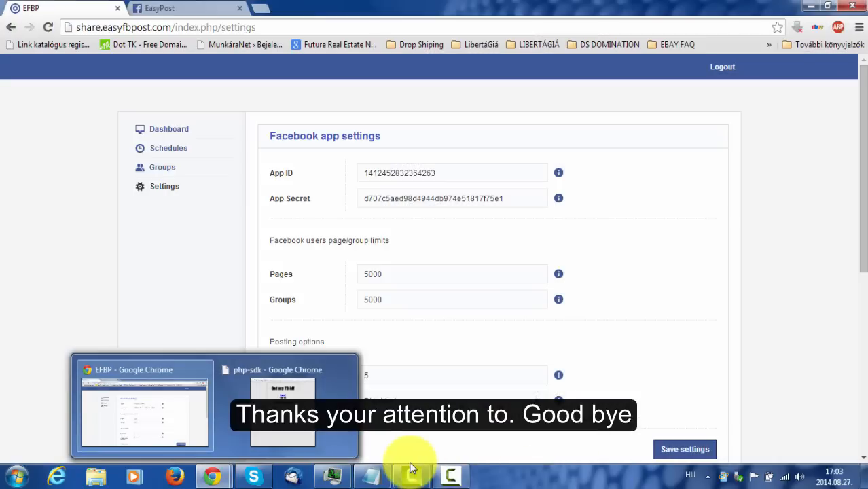
left_click(452, 475)
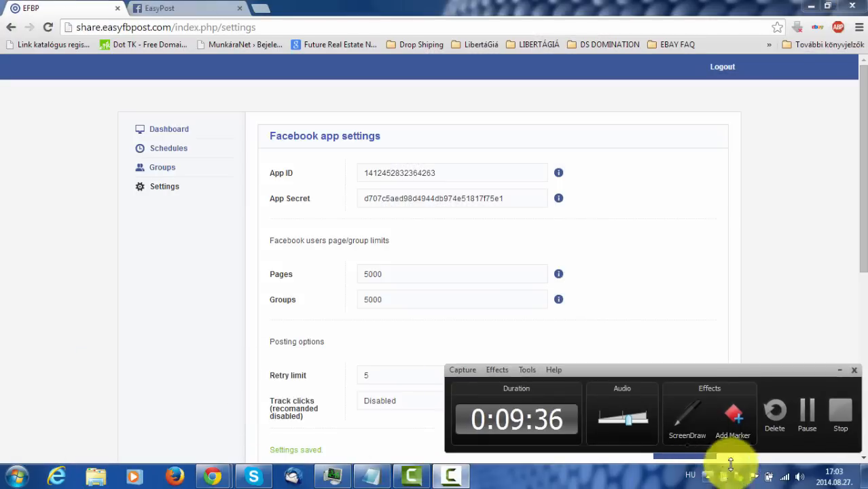